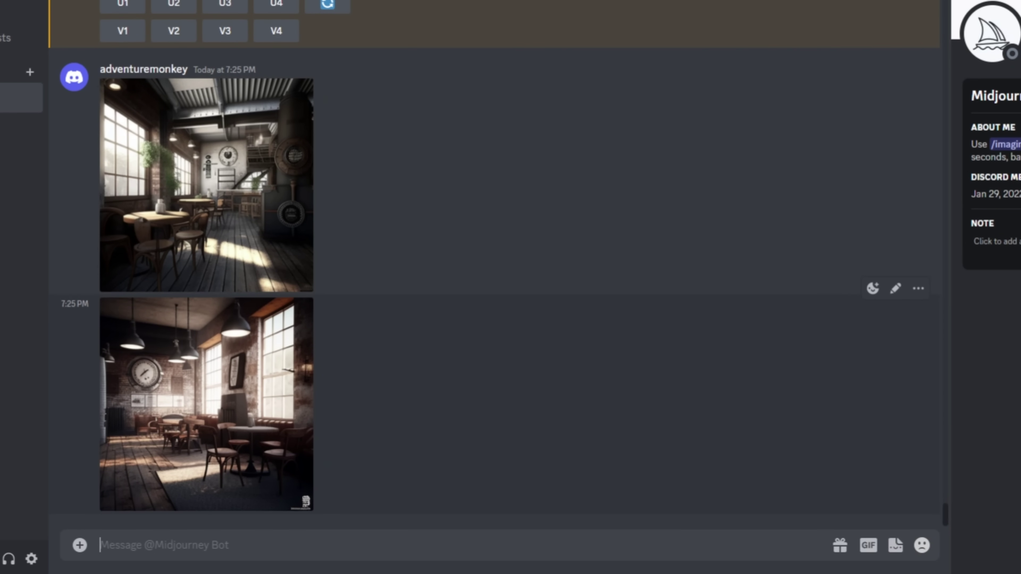
Run /imagine with the prompt "Full body portrait of a brunette woman with blonde streaks wearing a black sweatshirt, semi-realistic, confident, shallow depth of field --ar 2:3".
{"action": "type", "text": "/ima"}
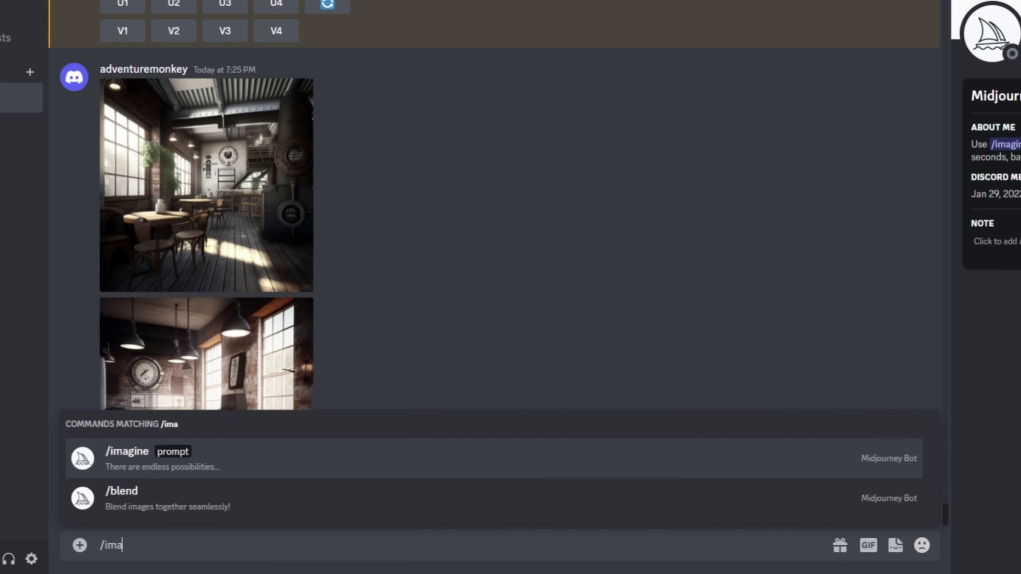
{"action": "type", "text": "gine"}
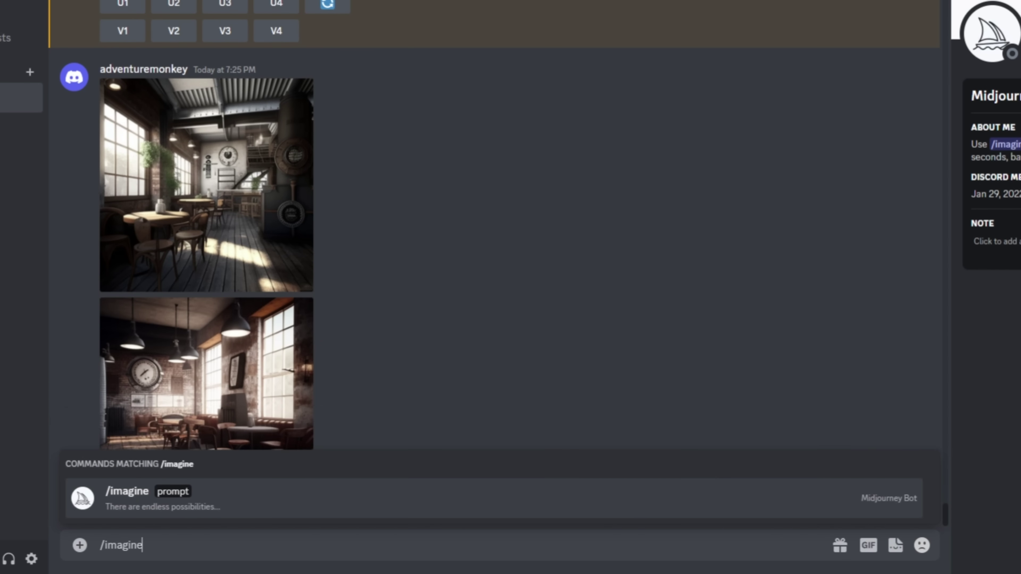
{"action": "key", "text": "Return"}
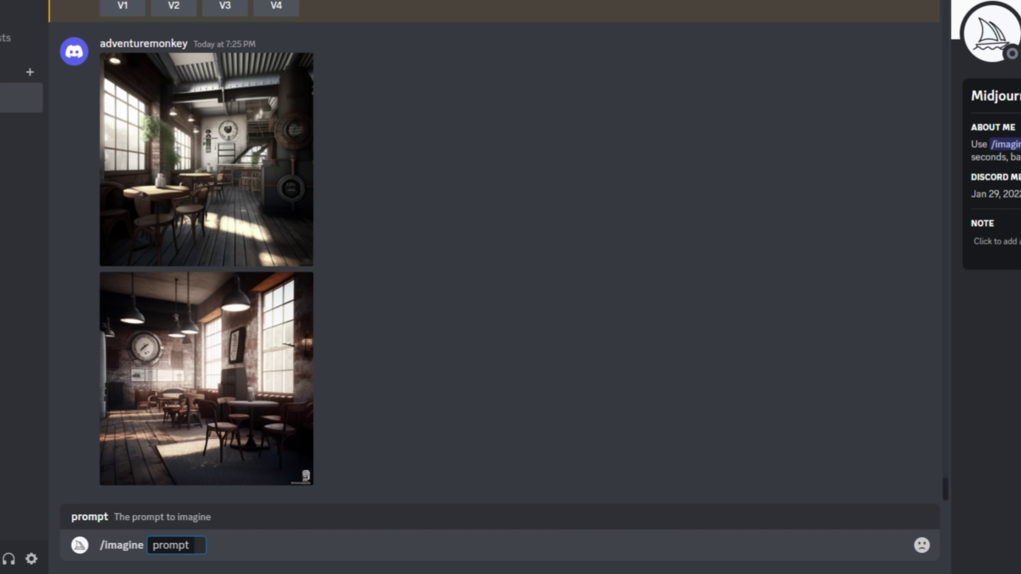
{"action": "type", "text": "Full body portrait of a brunette woman with blonde streaks wearing a black sweatshirt, semi-realistic, confident, shallow depth of field --ar 2:3"}
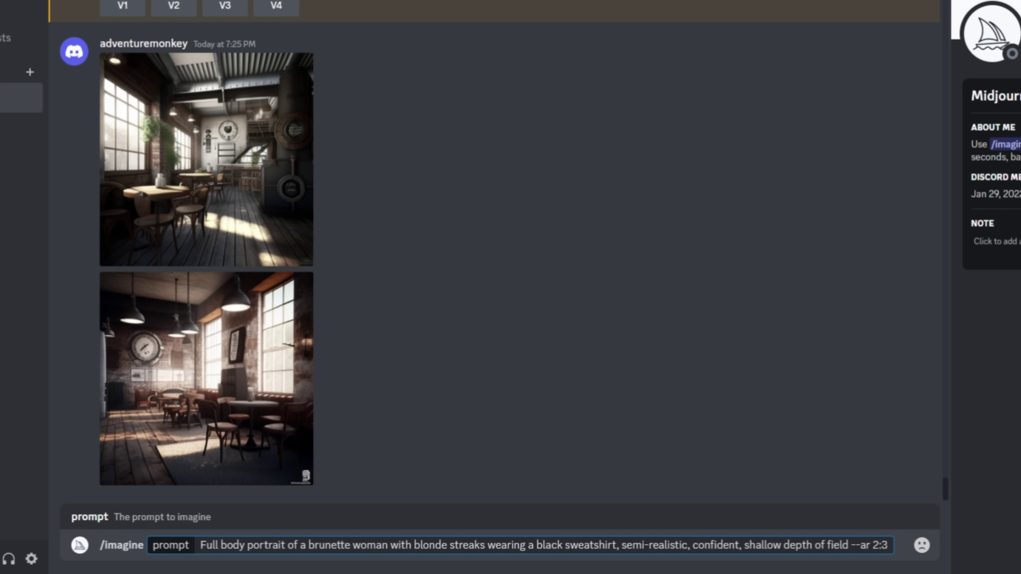
{"action": "key", "text": "Return"}
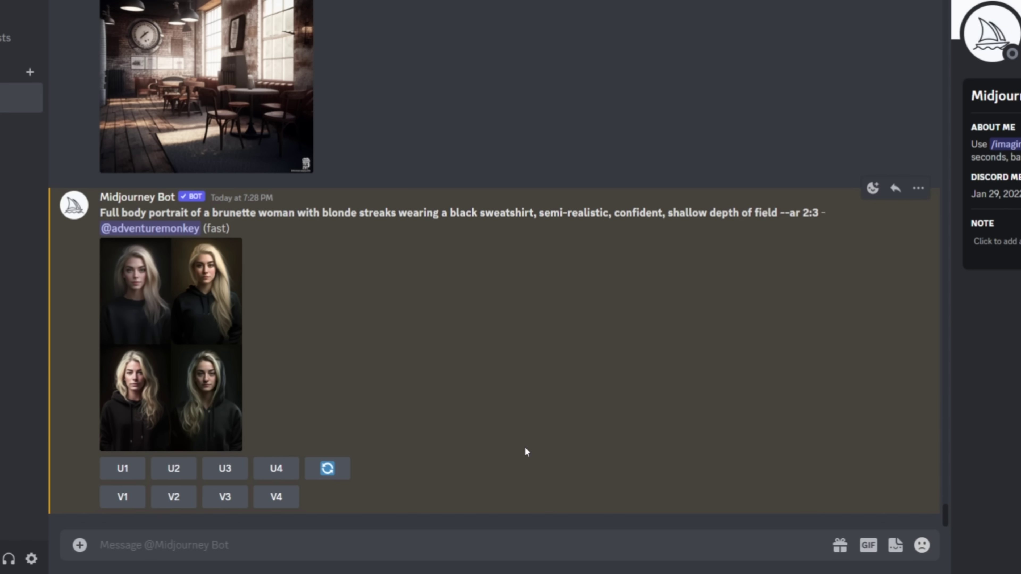
Preview the generated grid of four portraits enlarged, close it, and upscale the second portrait.
{"action": "left_click", "coordinate": [192, 323]}
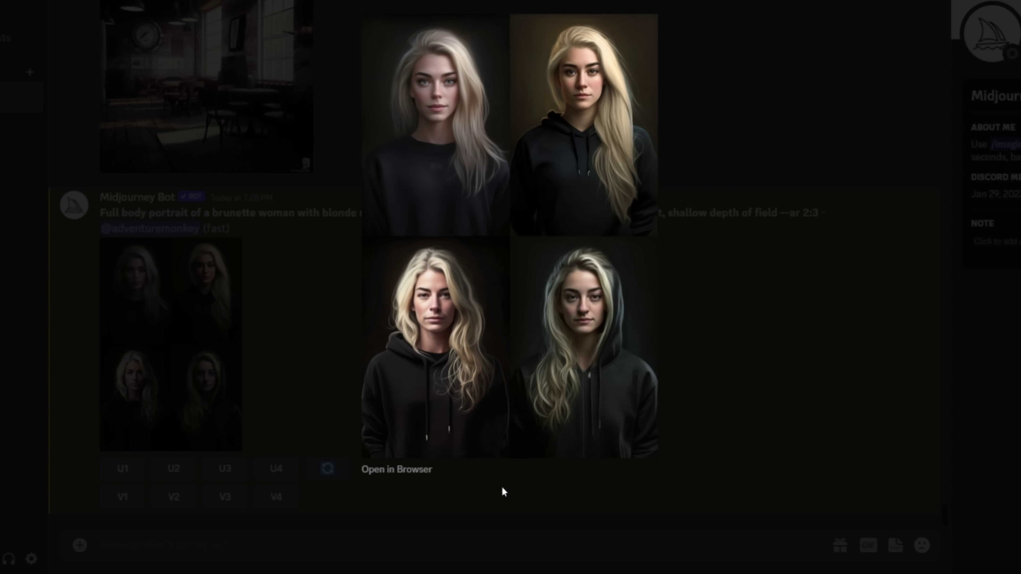
{"action": "left_click", "coordinate": [317, 393]}
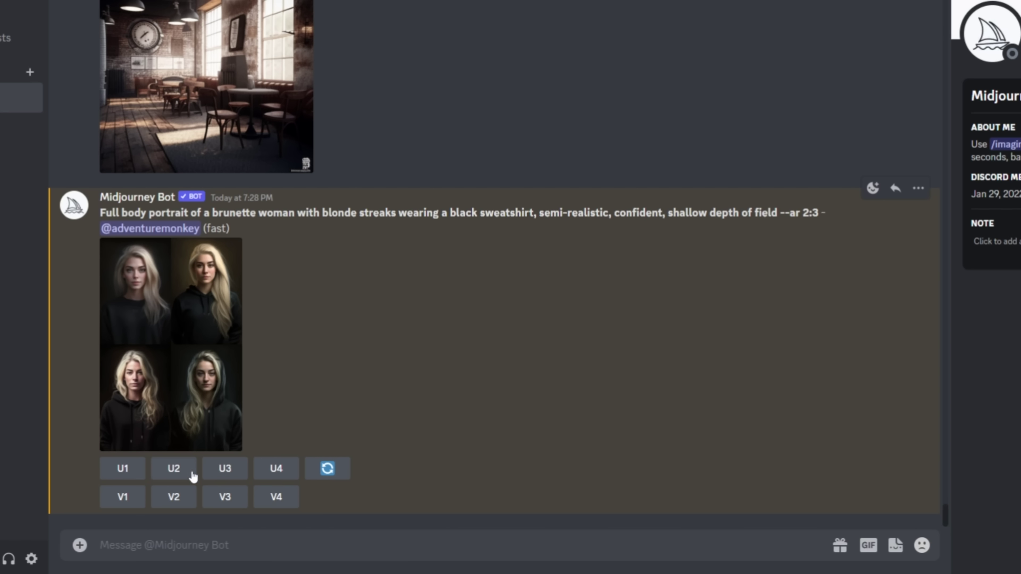
{"action": "left_click", "coordinate": [174, 470]}
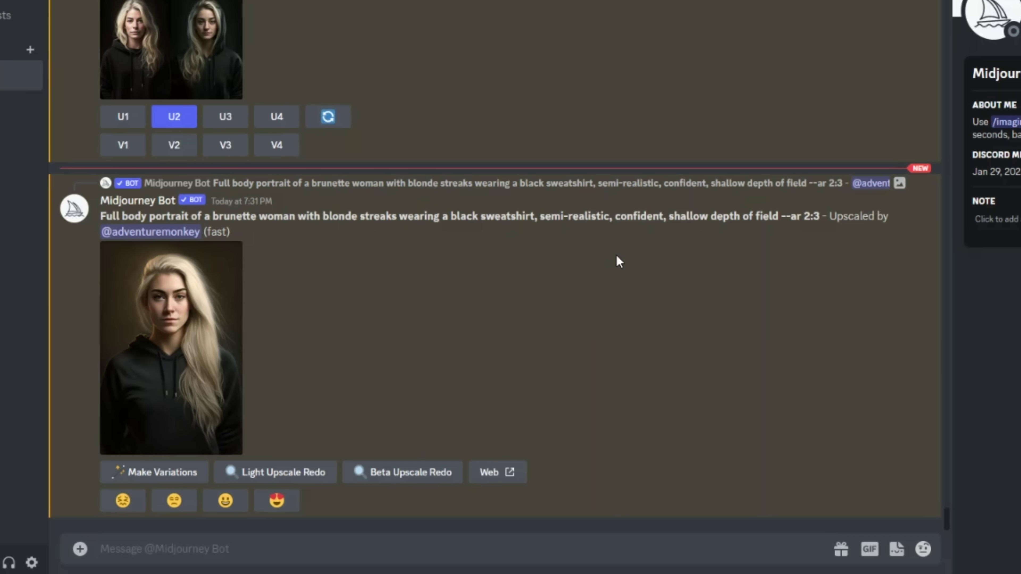
Open the upscaled portrait at full size in the browser, save it as a PNG file, and return to the chat.
{"action": "left_click", "coordinate": [187, 331]}
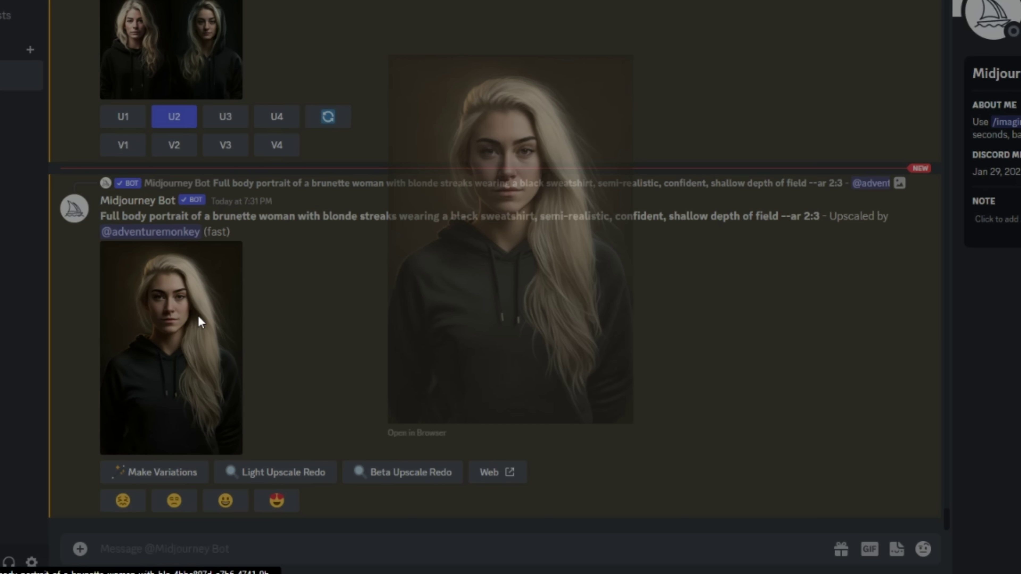
{"action": "left_click", "coordinate": [423, 474]}
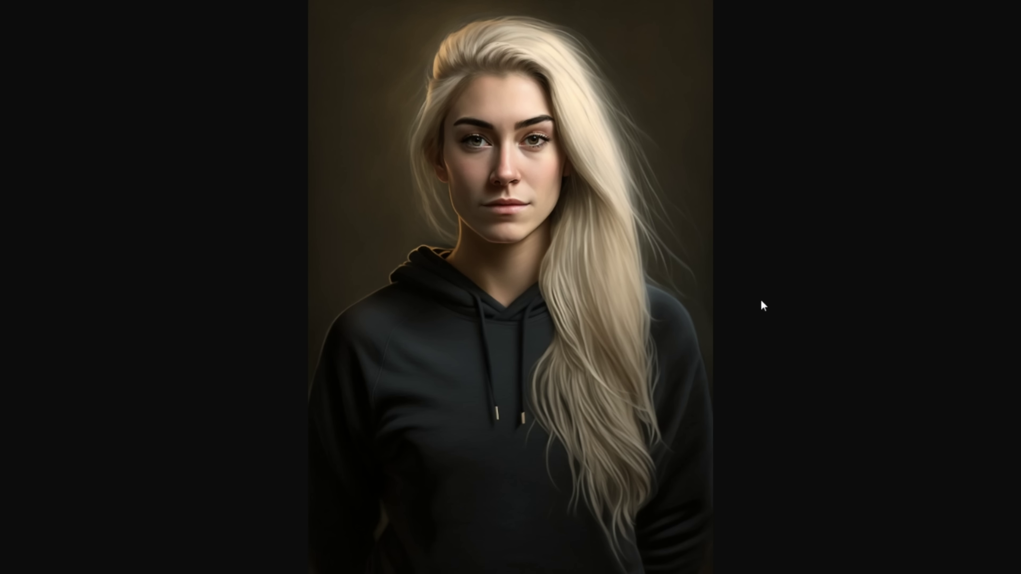
{"action": "right_click", "coordinate": [653, 256]}
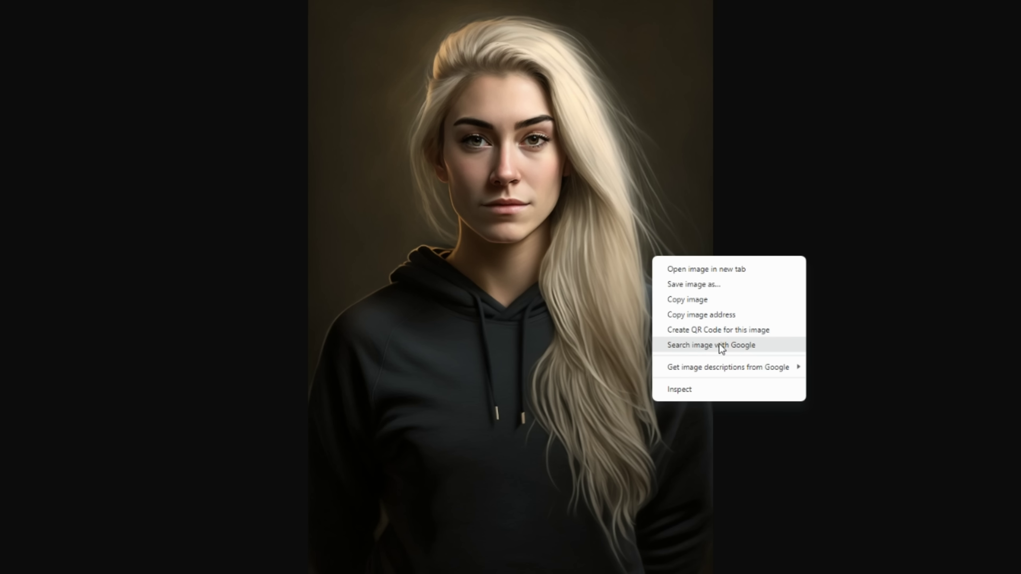
{"action": "left_click", "coordinate": [746, 286]}
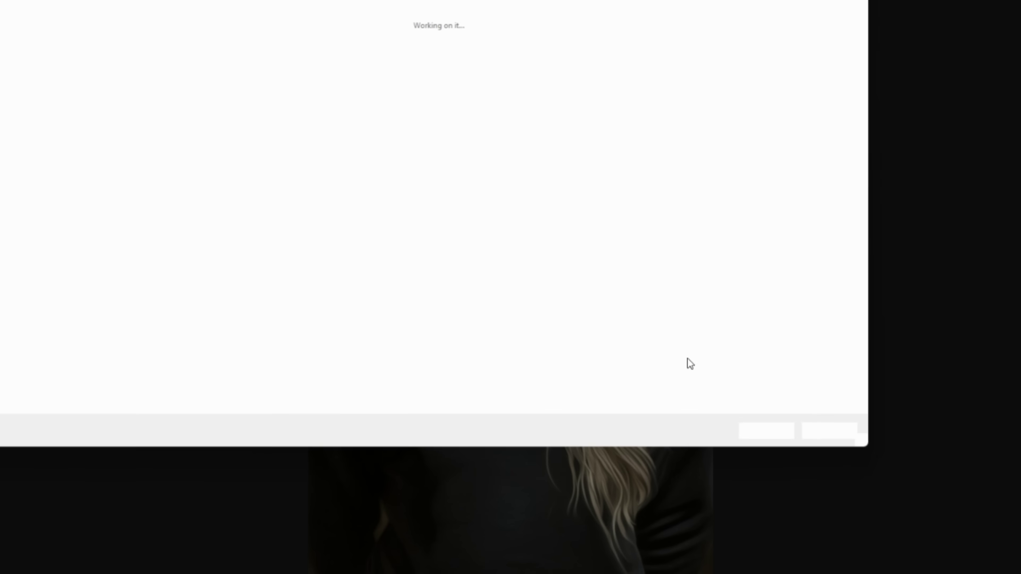
{"action": "left_click", "coordinate": [766, 431]}
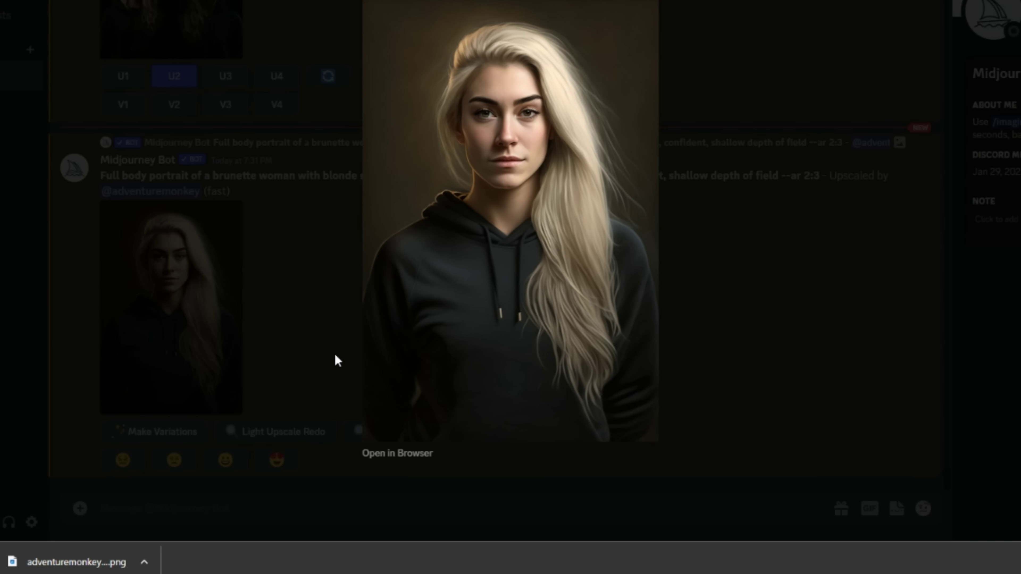
{"action": "left_click", "coordinate": [304, 303]}
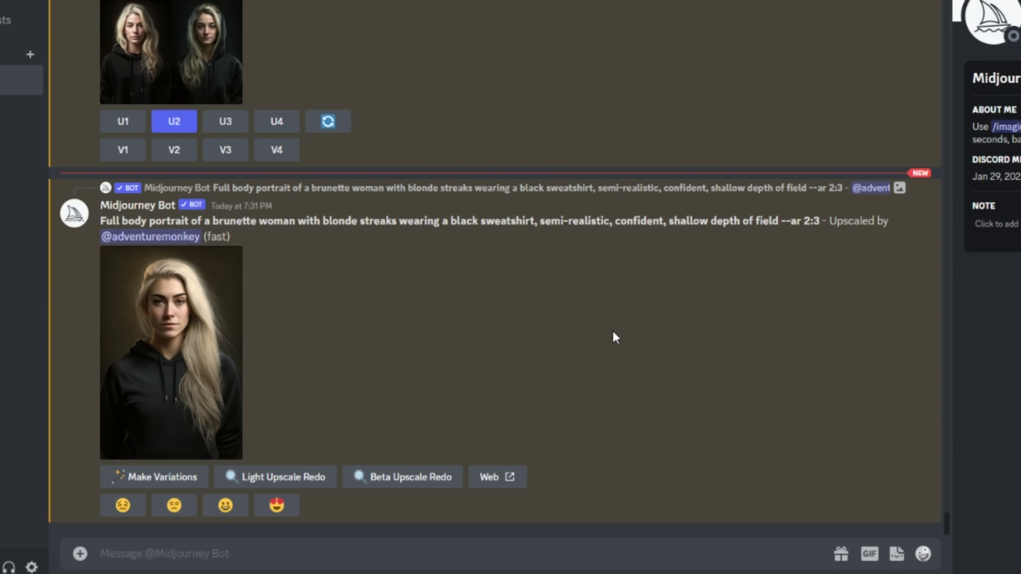
Copy the image address of the upscaled portrait from its enlarged preview, and close the preview.
{"action": "left_click", "coordinate": [212, 309]}
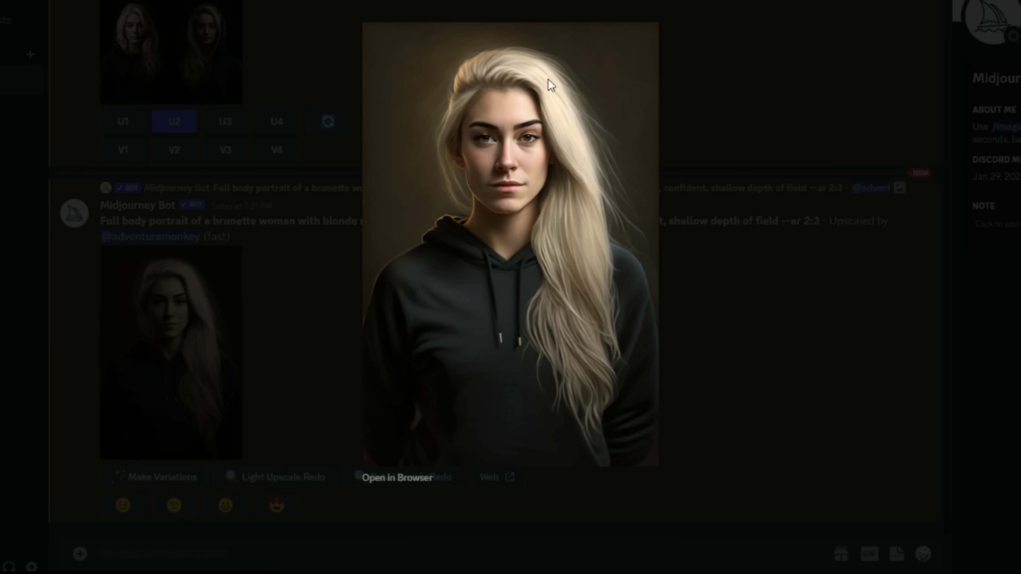
{"action": "right_click", "coordinate": [472, 298]}
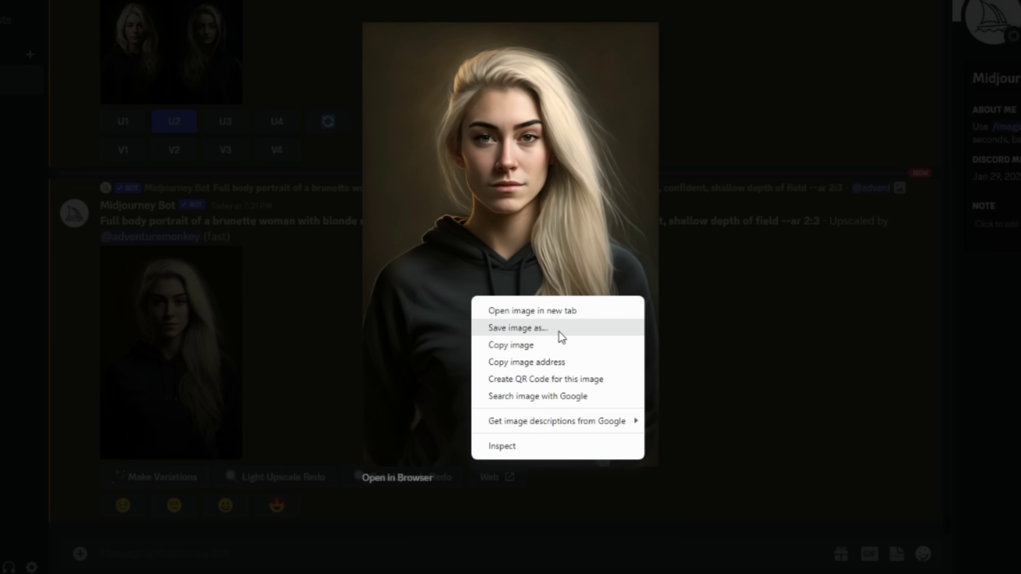
{"action": "left_click", "coordinate": [566, 366]}
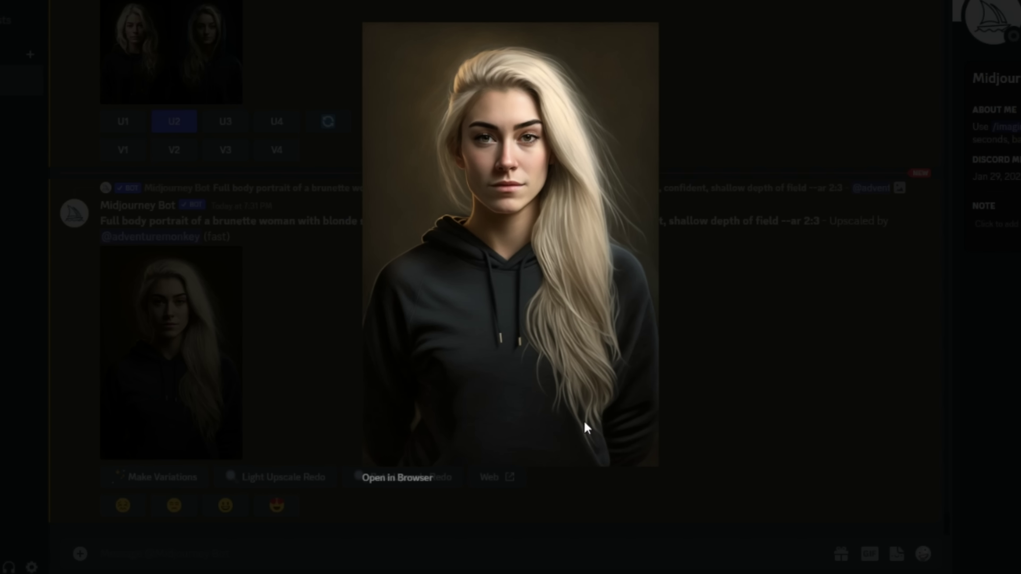
{"action": "left_click", "coordinate": [808, 340]}
Begin a new /imagine command and paste the copied image address as the start of its prompt.
{"action": "left_click", "coordinate": [179, 553]}
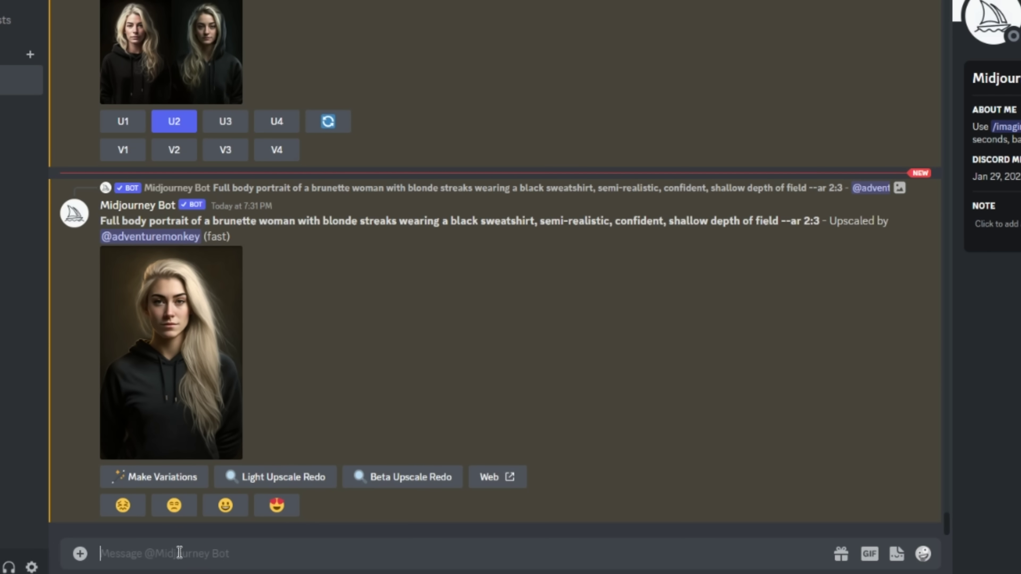
{"action": "type", "text": "/"}
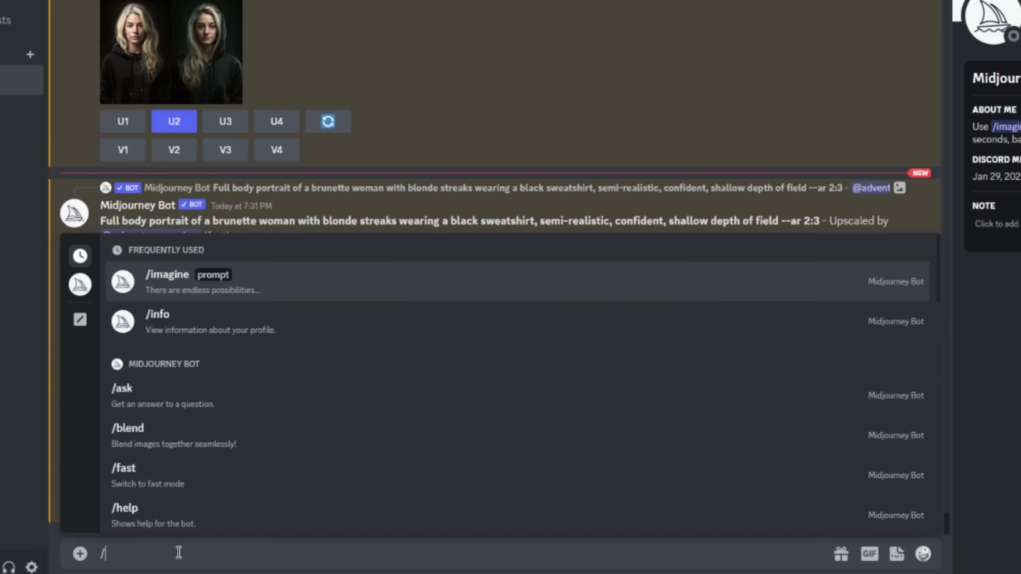
{"action": "type", "text": "imagine"}
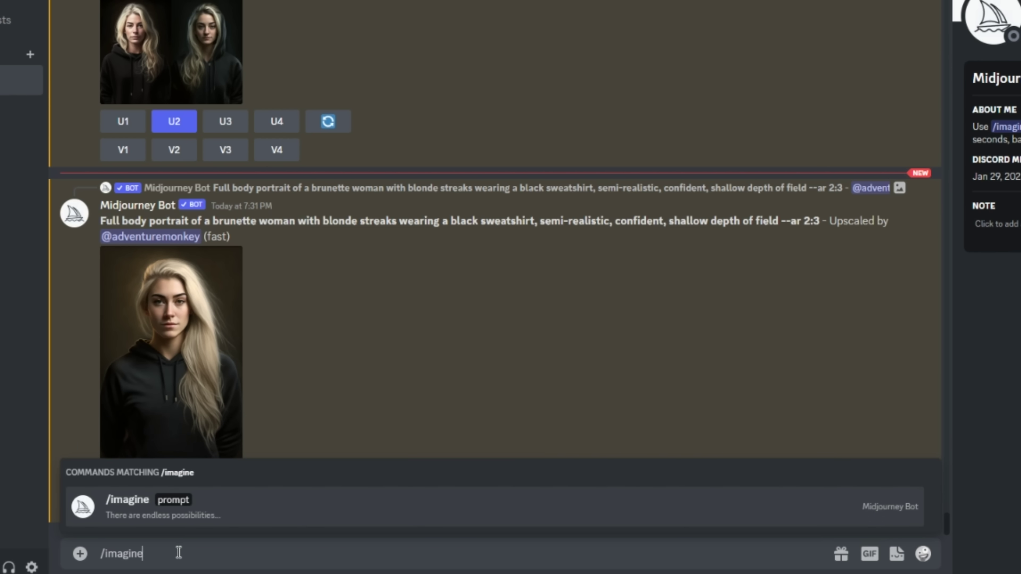
{"action": "key", "text": "Tab"}
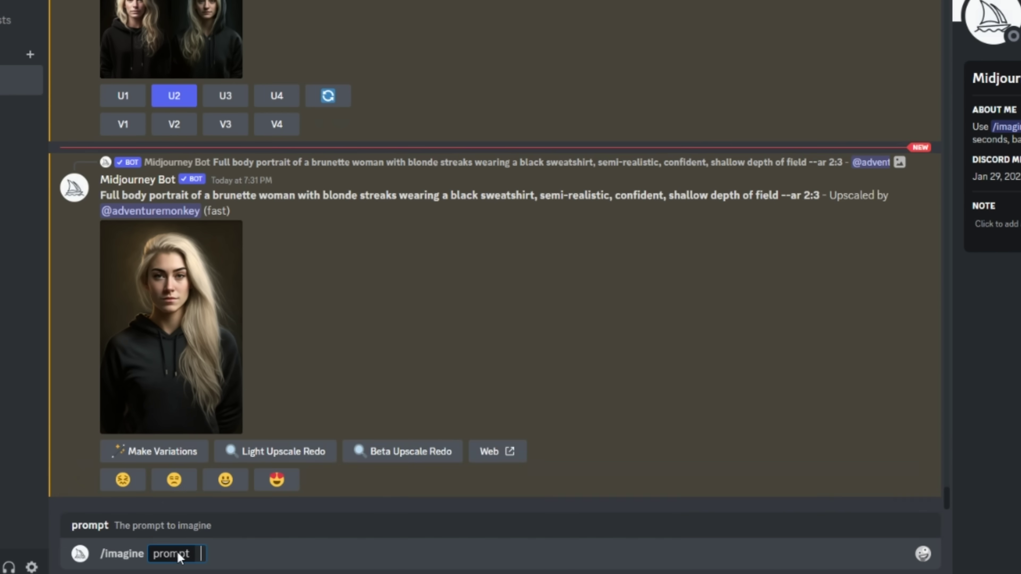
{"action": "key", "text": "ctrl+v"}
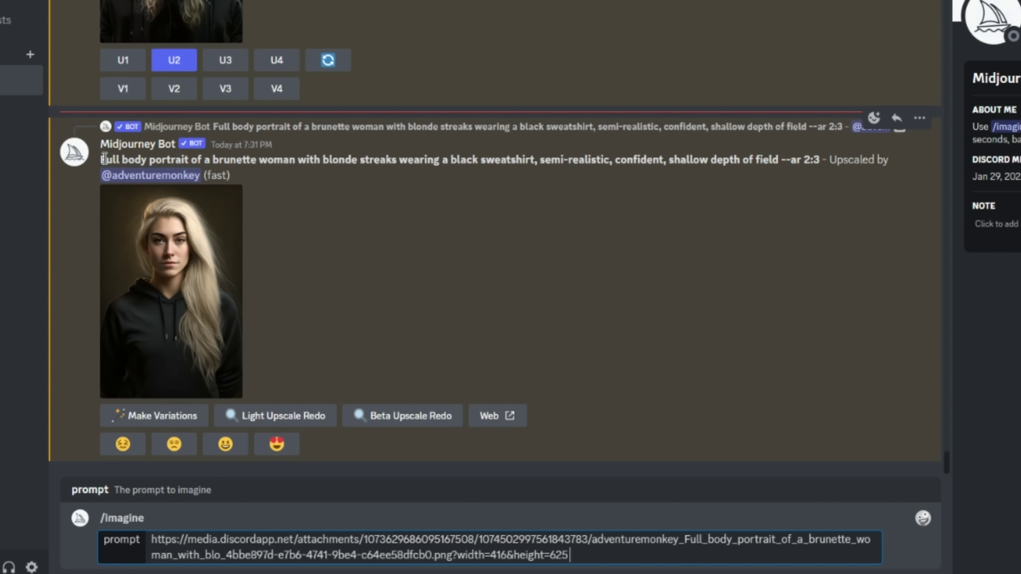
Copy the original prompt text, including --ar 2:3, from the upscaled portrait's message and append it after the image address.
{"action": "left_click_drag", "start_coordinate": [103, 160], "coordinate": [477, 161]}
{"action": "left_click_drag", "start_coordinate": [596, 155], "coordinate": [820, 160]}
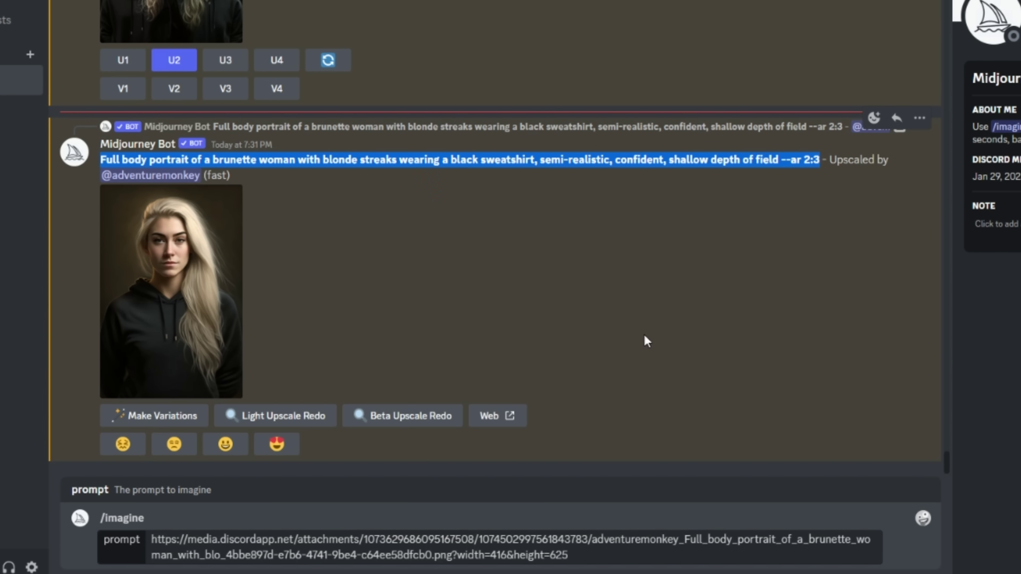
{"action": "left_click", "coordinate": [656, 562]}
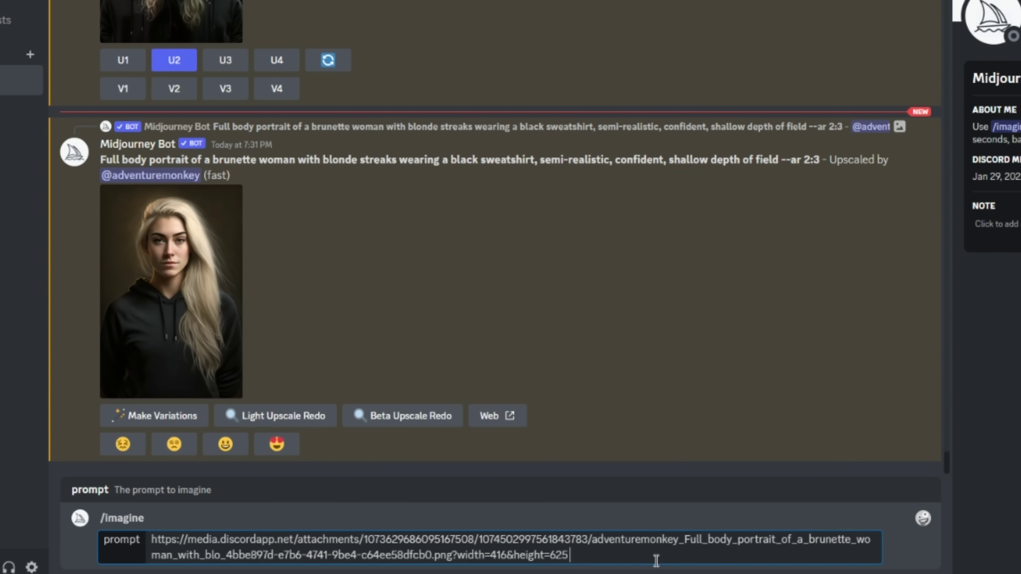
{"action": "key", "text": "ctrl+v"}
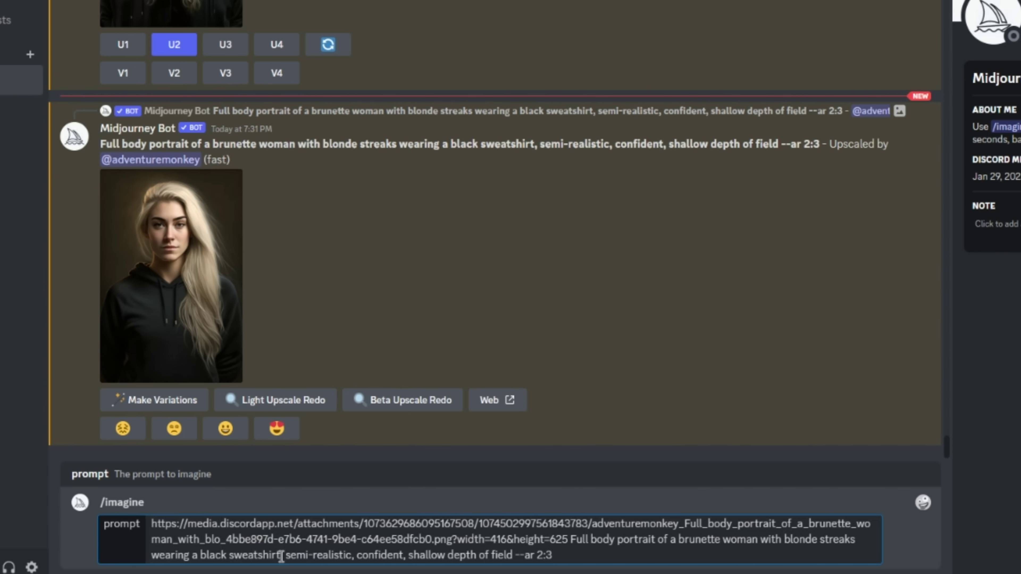
Replace "black sweatshirt" with "ski jacket" in the prompt and submit it.
{"action": "left_click_drag", "start_coordinate": [280, 557], "coordinate": [200, 556]}
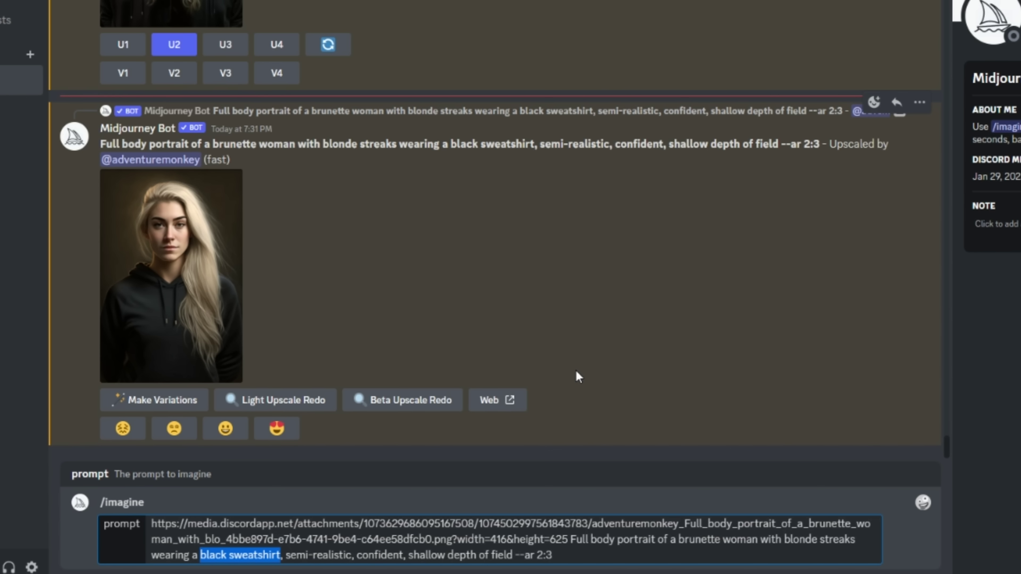
{"action": "type", "text": "ski jacke"}
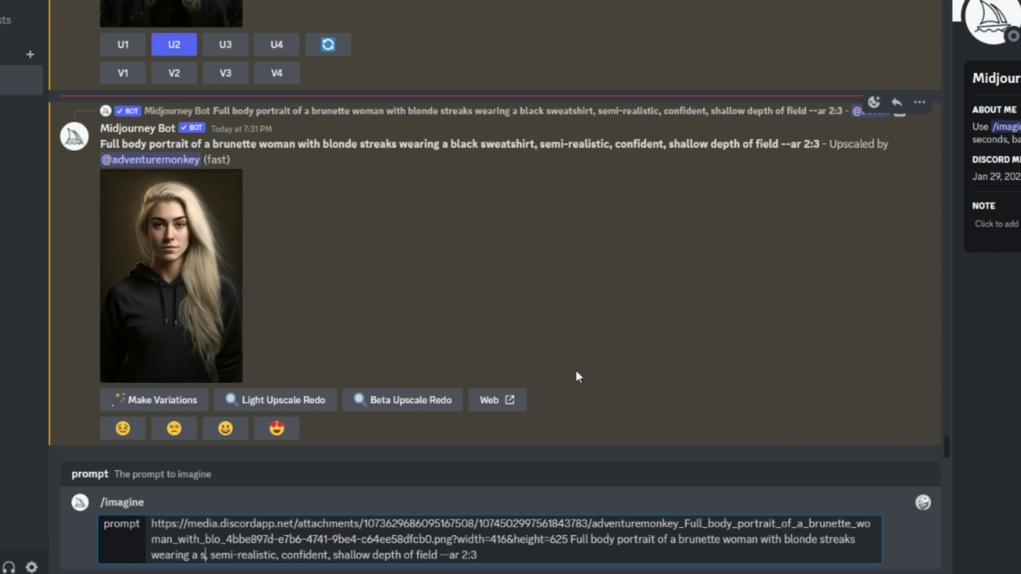
{"action": "type", "text": "t,"}
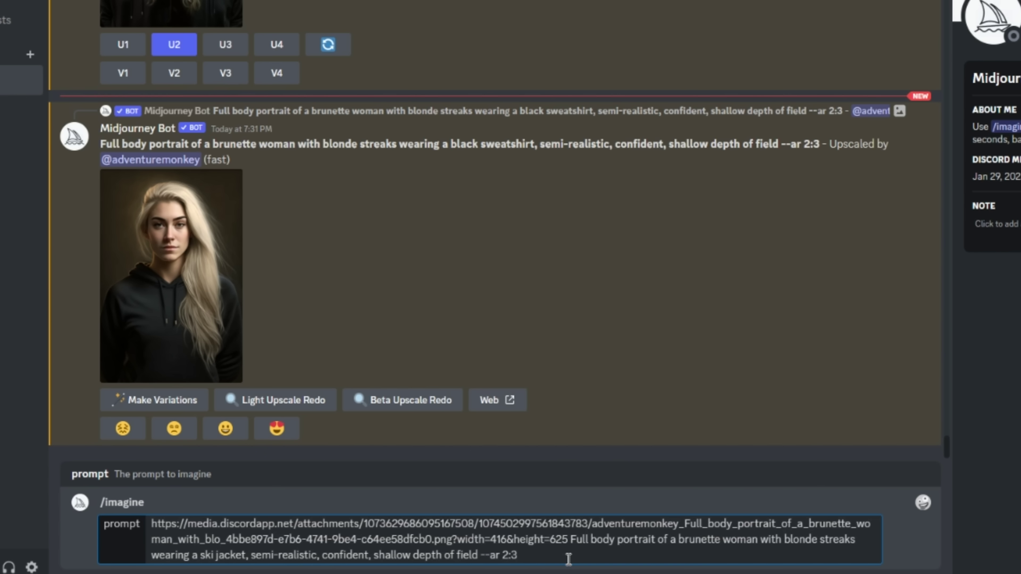
{"action": "key", "text": "Return"}
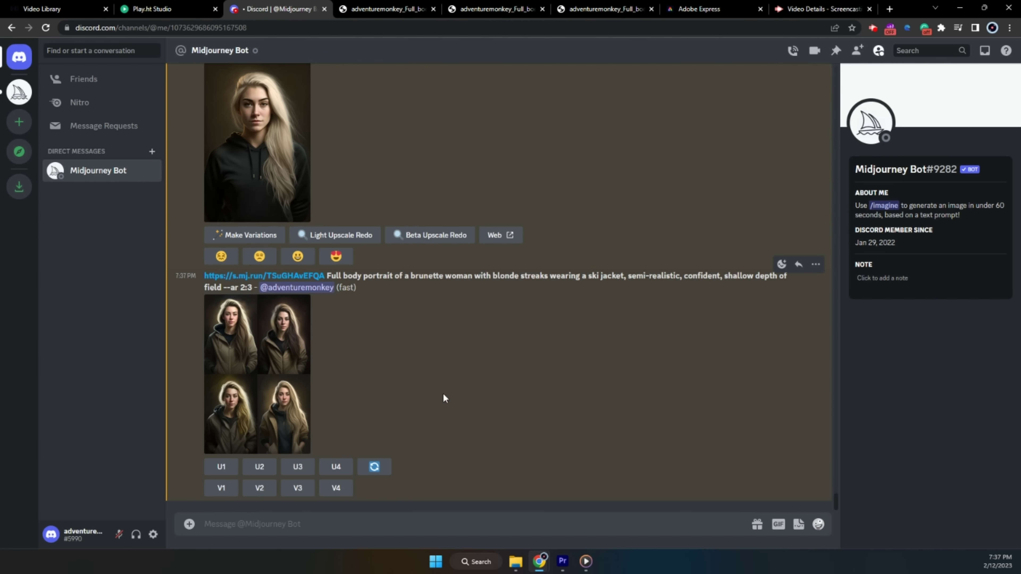
Open the ski jacket image grid in the browser and place it in its own window, side by side with the main browser window.
{"action": "left_click", "coordinate": [293, 343]}
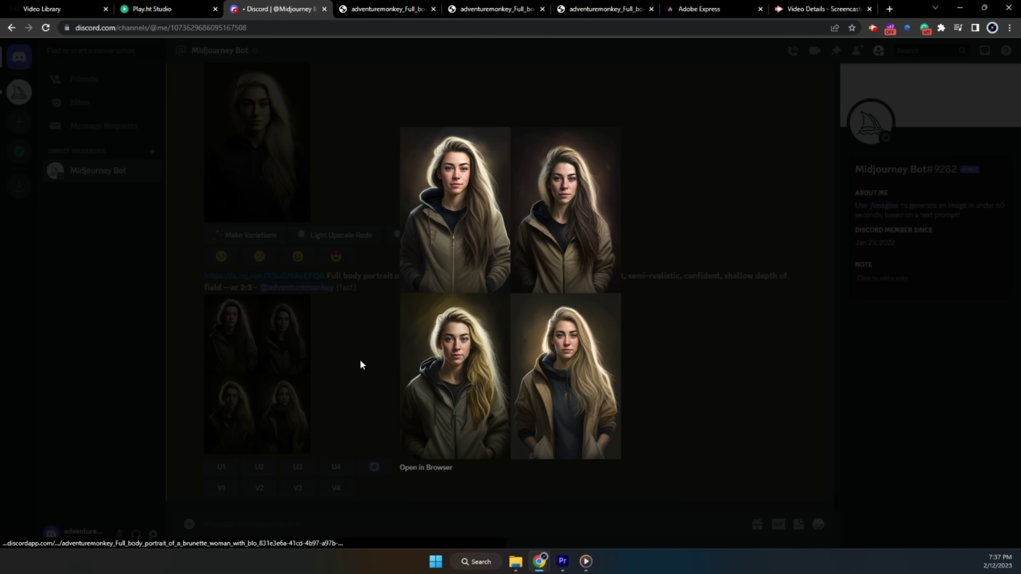
{"action": "left_click", "coordinate": [436, 467]}
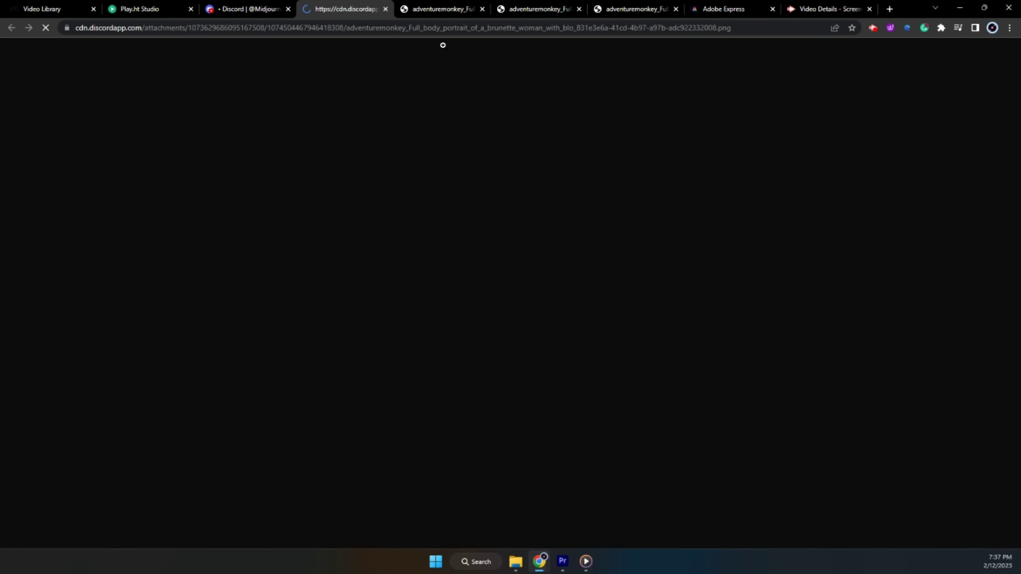
{"action": "left_click_drag", "start_coordinate": [346, 9], "coordinate": [1004, 121]}
{"action": "left_click", "coordinate": [241, 50]}
{"action": "left_click", "coordinate": [163, 15]}
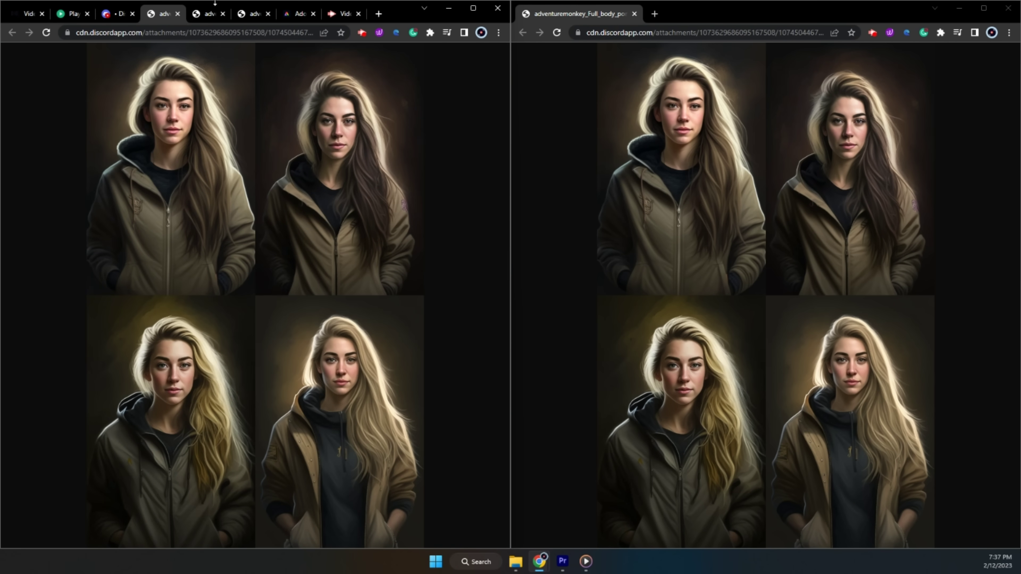
Show the upscaled sweatshirt portrait beside the ski jacket grid and enlarge both images to compare the faces.
{"action": "left_click", "coordinate": [208, 14]}
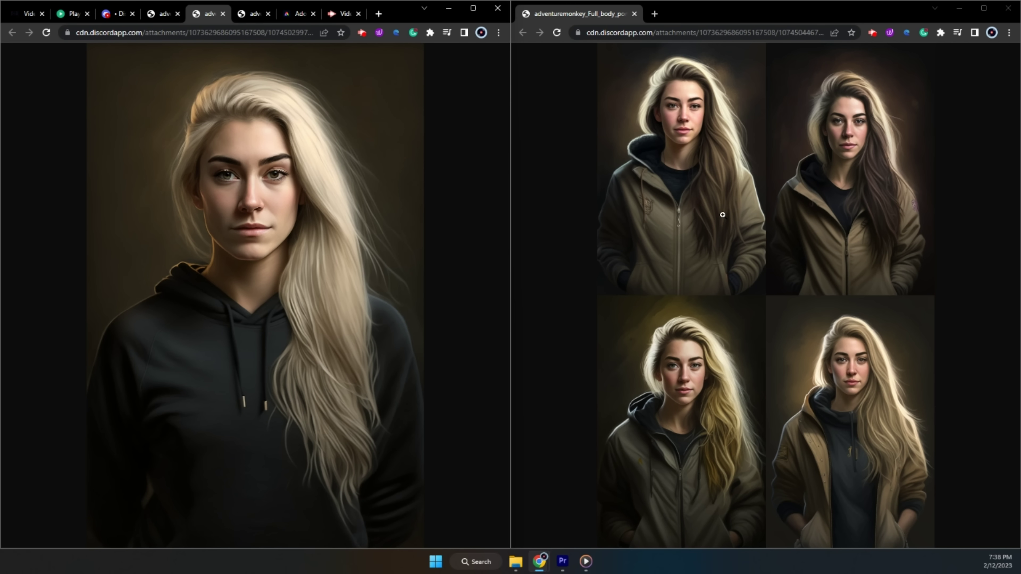
{"action": "left_click", "coordinate": [738, 252]}
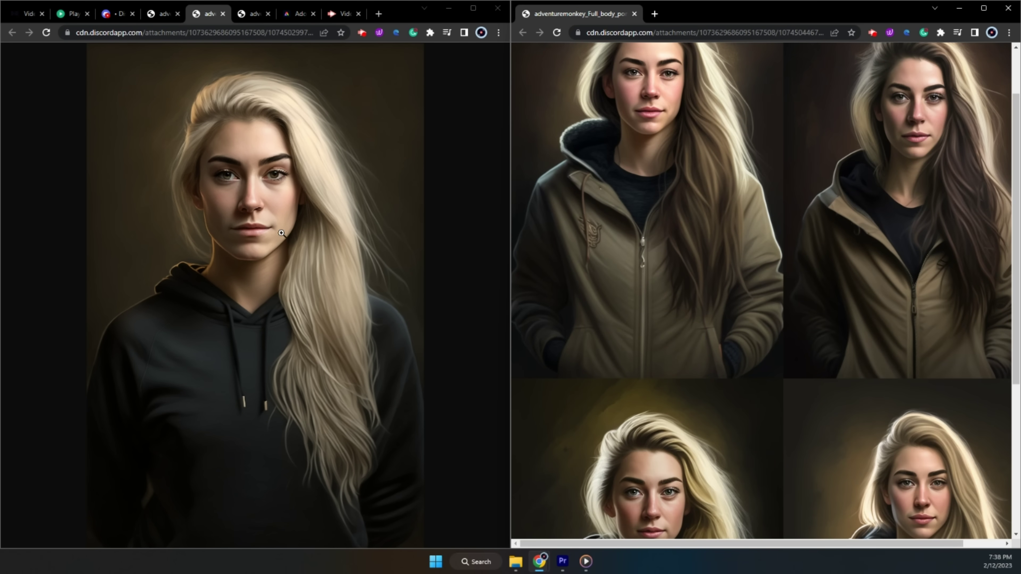
{"action": "left_click", "coordinate": [280, 247]}
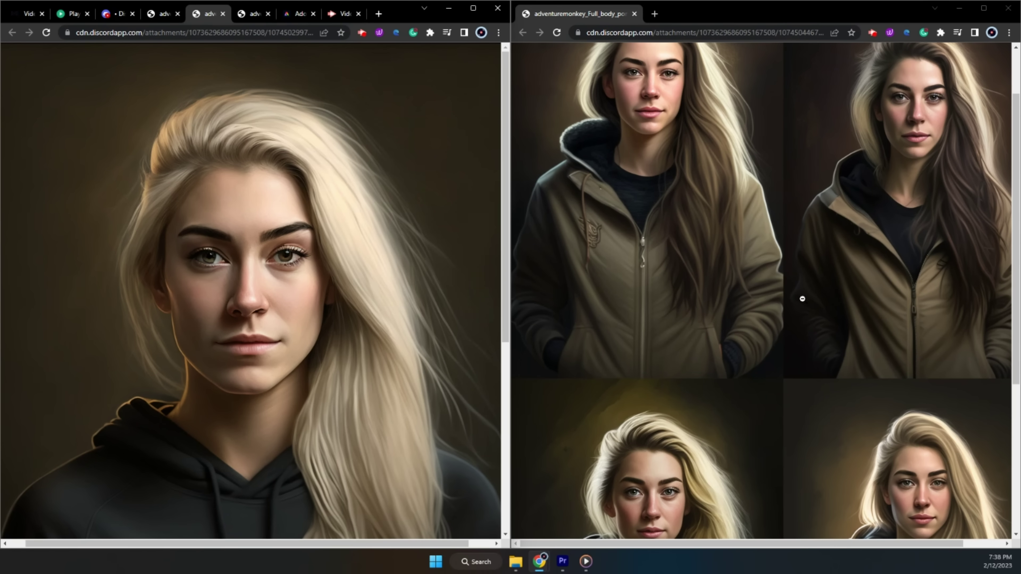
Review the lower images of the ski jacket grid, return to the Midjourney chat and upscale the fourth image.
{"action": "scroll", "coordinate": [799, 297], "scroll_direction": "down", "scroll_amount": 6}
{"action": "scroll", "coordinate": [830, 272], "scroll_direction": "right", "scroll_amount": 1}
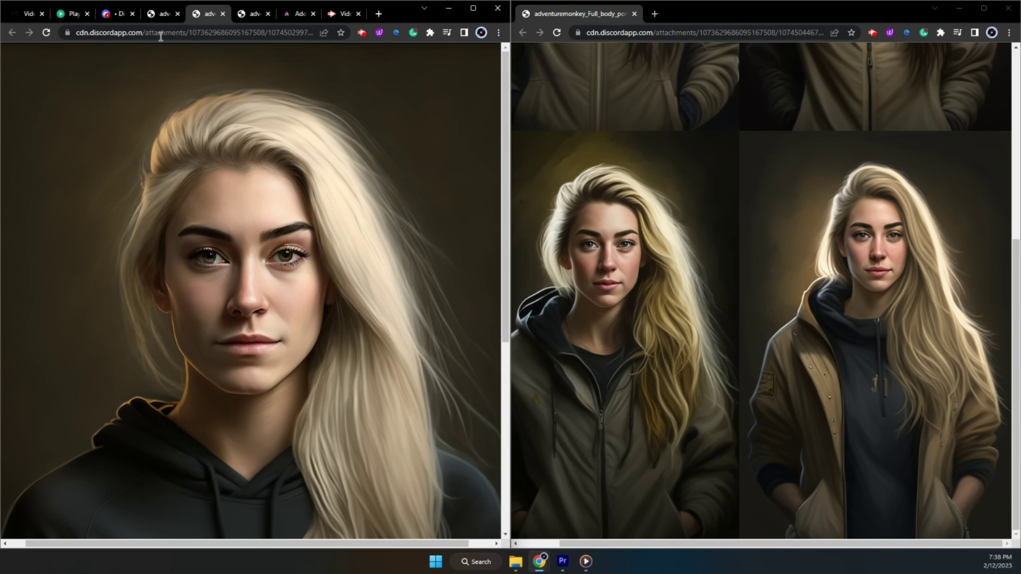
{"action": "left_click", "coordinate": [105, 13]}
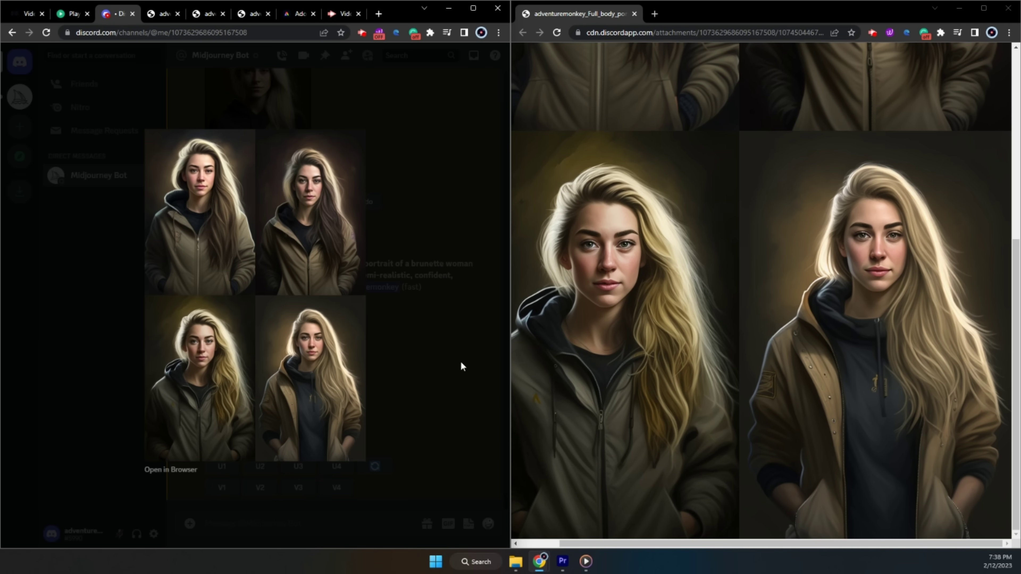
{"action": "left_click", "coordinate": [443, 363]}
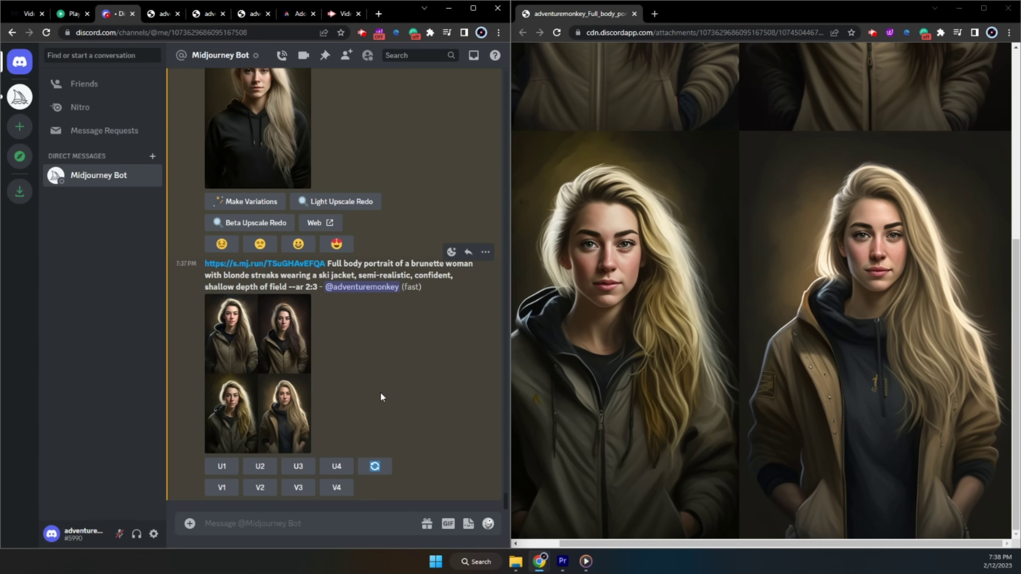
{"action": "left_click", "coordinate": [342, 469]}
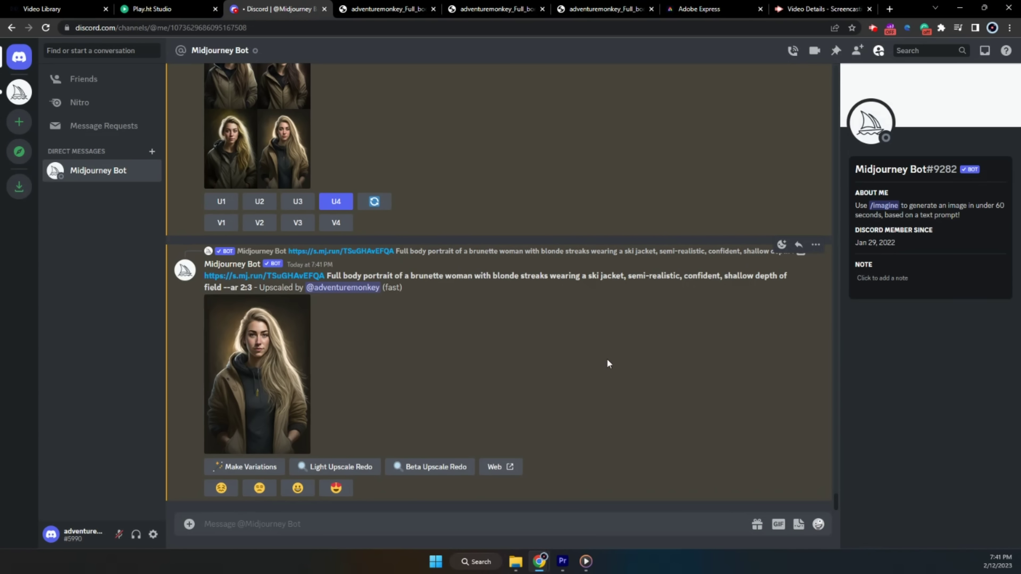
Open the upscaled ski jacket image in the browser beside the sweatshirt portrait and enlarge it to compare the faces.
{"action": "left_click", "coordinate": [268, 339]}
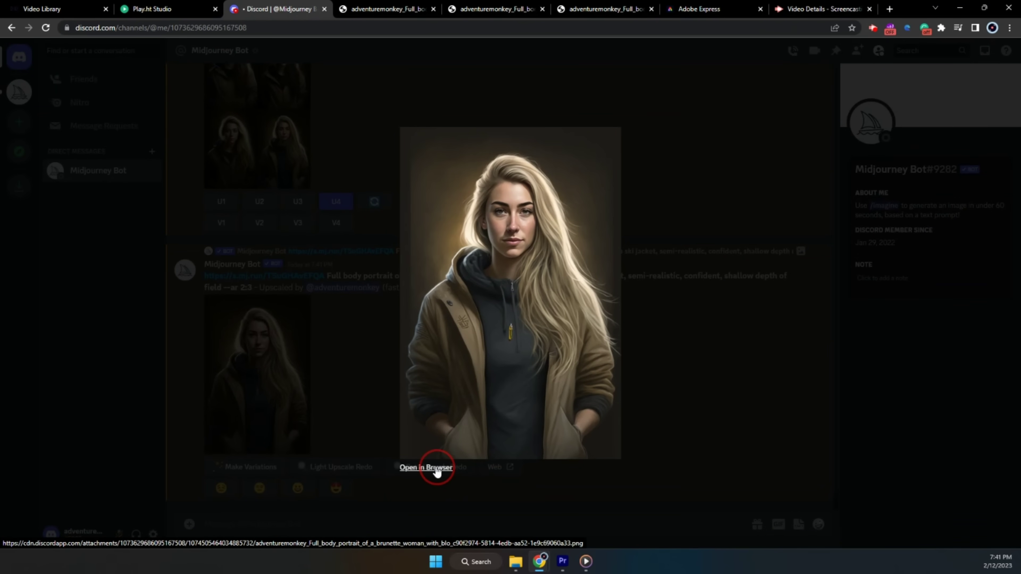
{"action": "left_click", "coordinate": [436, 469]}
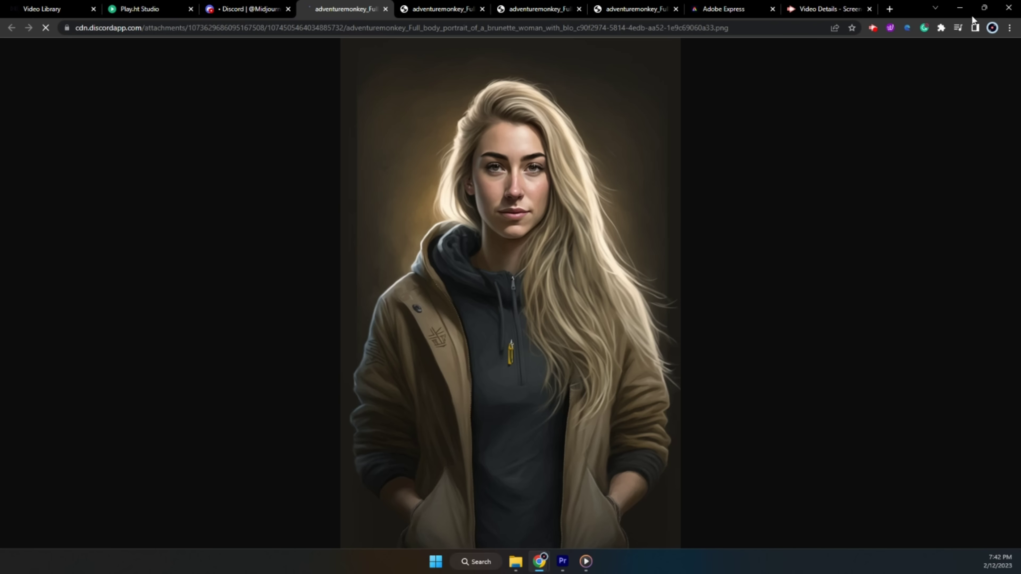
{"action": "left_click", "coordinate": [984, 8]}
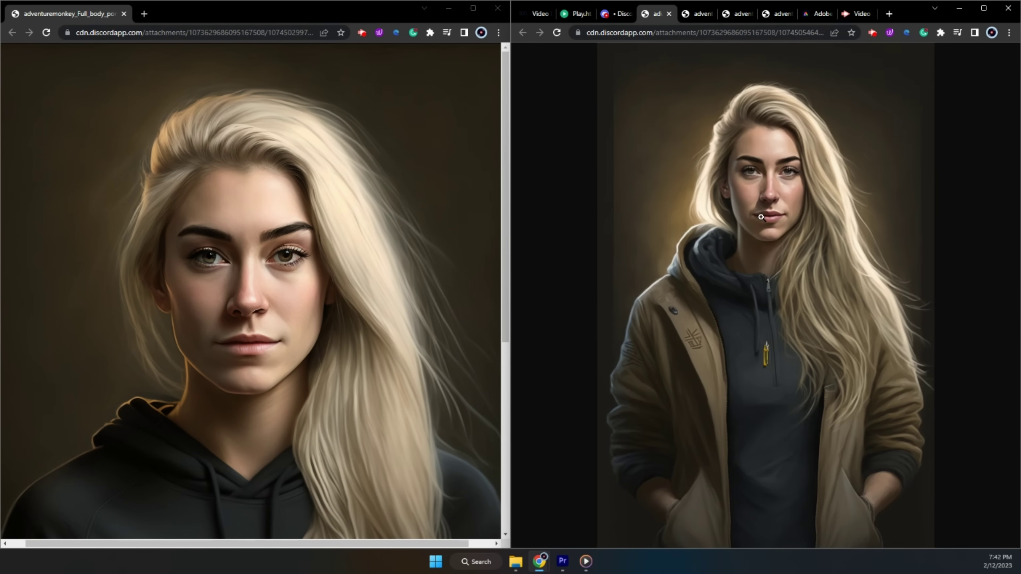
{"action": "left_click", "coordinate": [764, 170]}
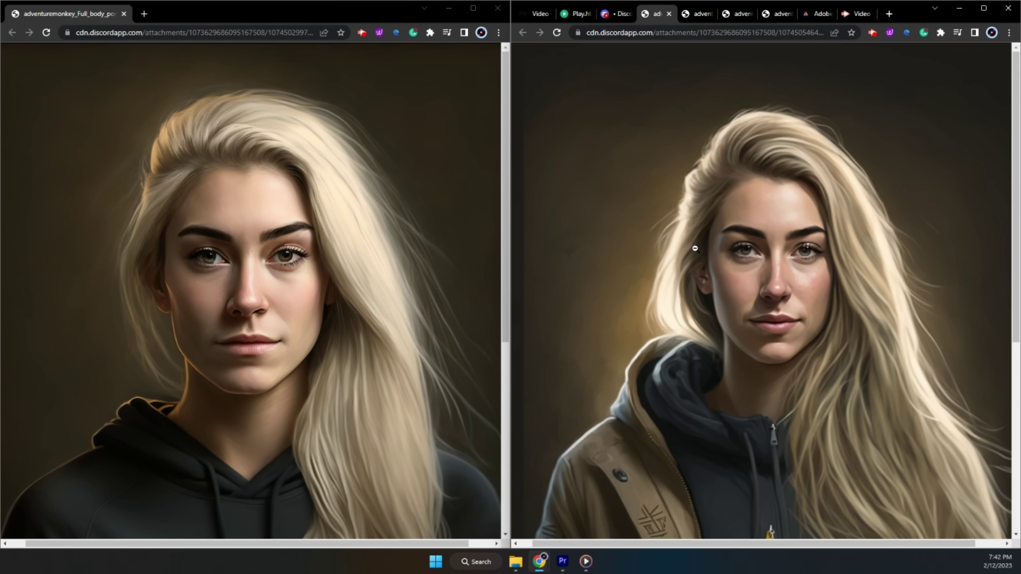
{"action": "scroll", "coordinate": [692, 247], "scroll_direction": "down", "scroll_amount": 3}
{"action": "scroll", "coordinate": [635, 246], "scroll_direction": "up", "scroll_amount": 3}
Save the upscaled ski jacket portrait as a PNG image in the Downloads folder.
{"action": "left_click", "coordinate": [984, 12]}
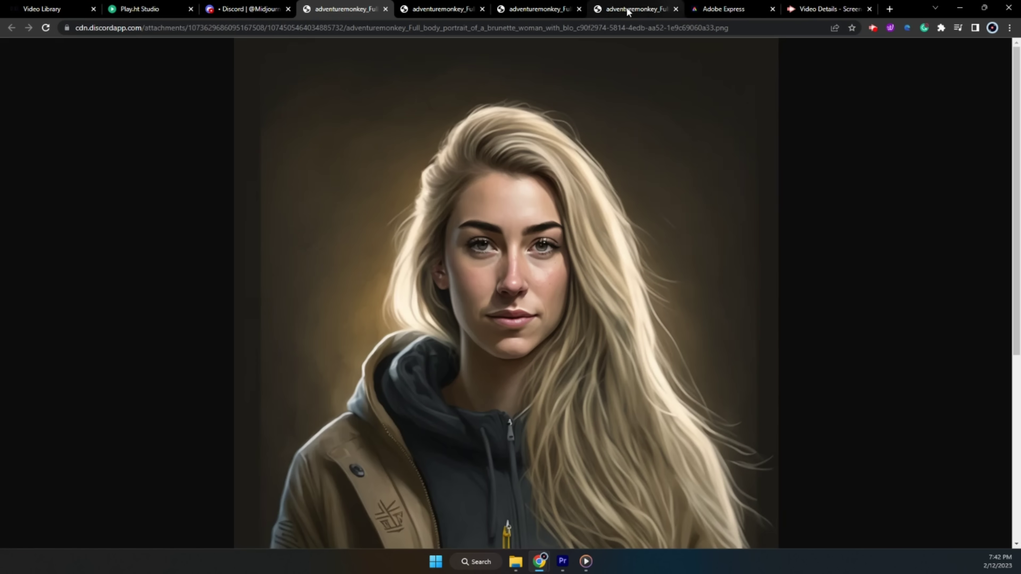
{"action": "left_click", "coordinate": [252, 9]}
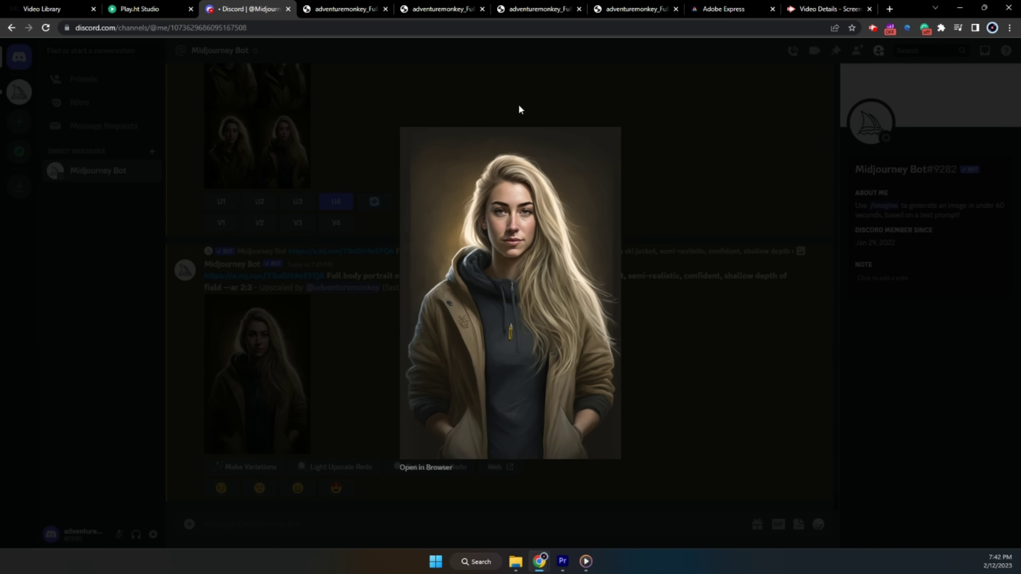
{"action": "left_click", "coordinate": [351, 8]}
{"action": "right_click", "coordinate": [476, 172]}
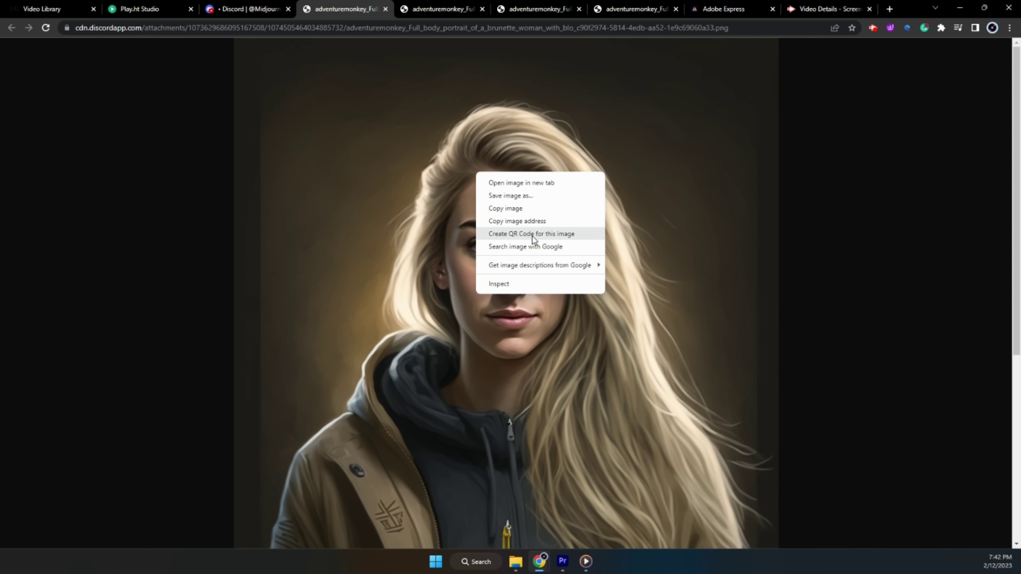
{"action": "left_click", "coordinate": [557, 196]}
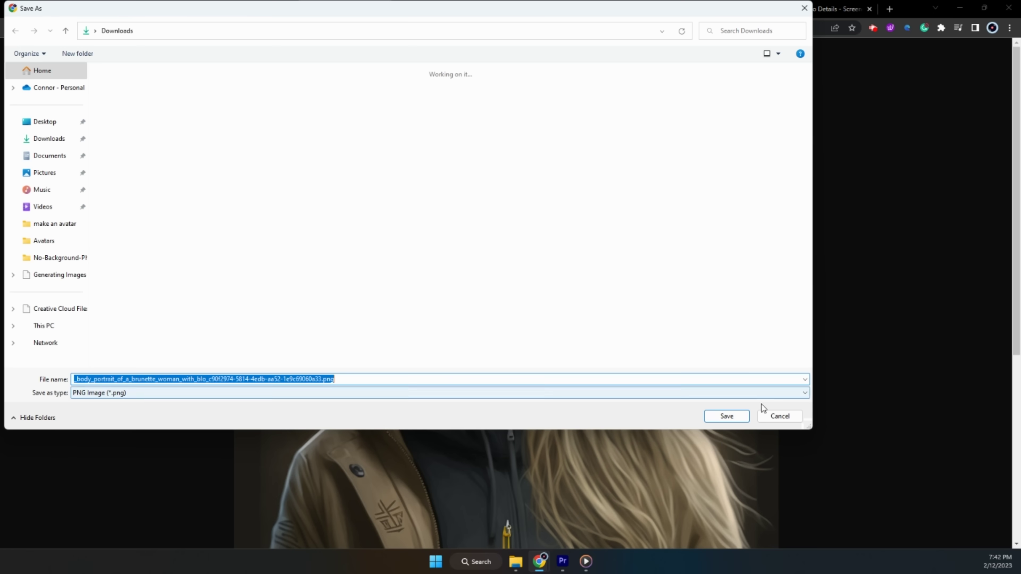
{"action": "left_click", "coordinate": [728, 416]}
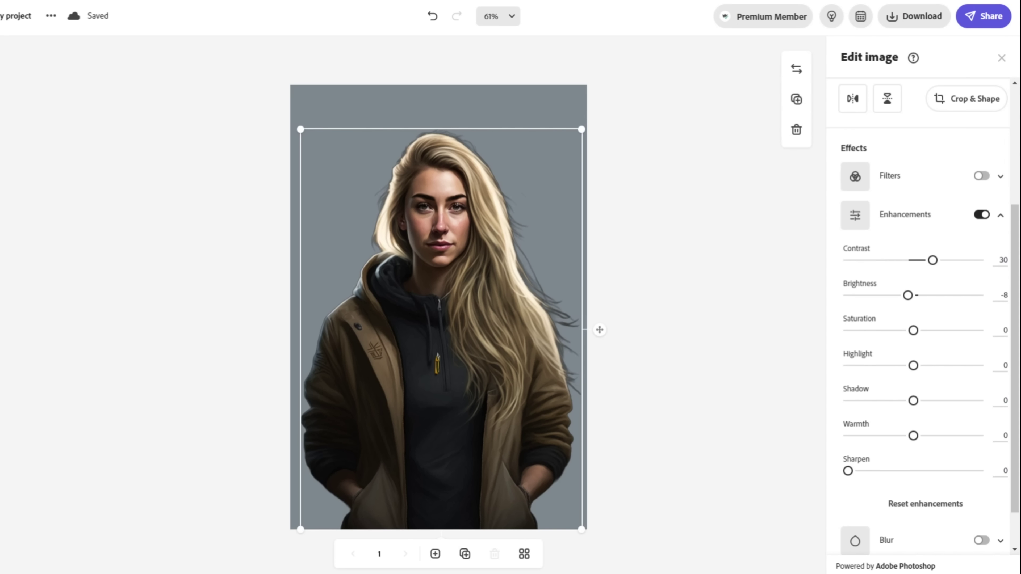
In Adobe Express, set the cut-out portrait's contrast to 20 and brightness to 17.
{"action": "mouse_move", "coordinate": [932, 261]}
{"action": "left_mouse_down"}
{"action": "mouse_move", "coordinate": [906, 266]}
{"action": "mouse_move", "coordinate": [927, 262]}
{"action": "left_mouse_up"}
{"action": "left_click_drag", "start_coordinate": [908, 296], "coordinate": [925, 296]}
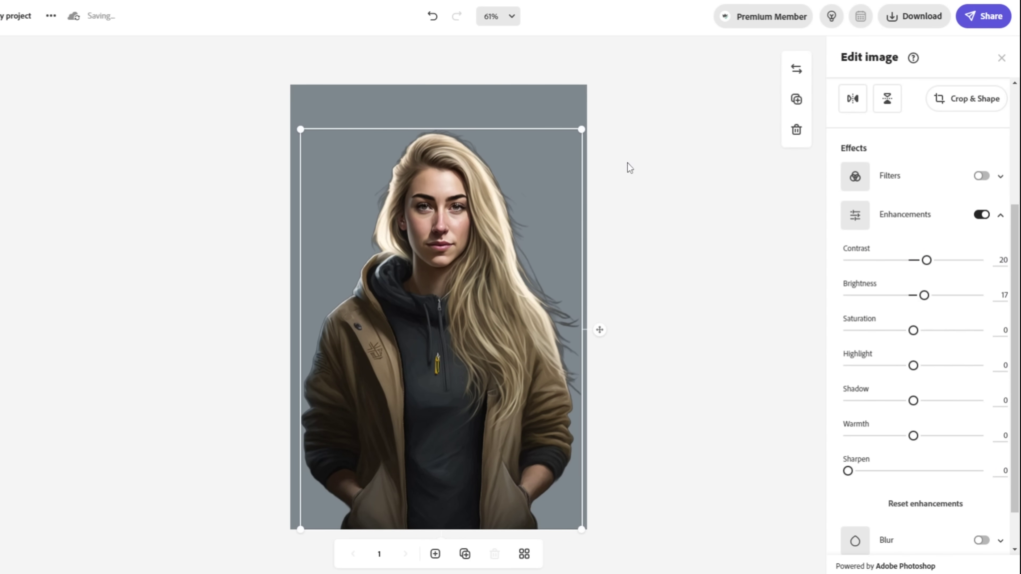
Change the page background behind the portrait to a solid green, about #007615.
{"action": "left_click", "coordinate": [535, 111]}
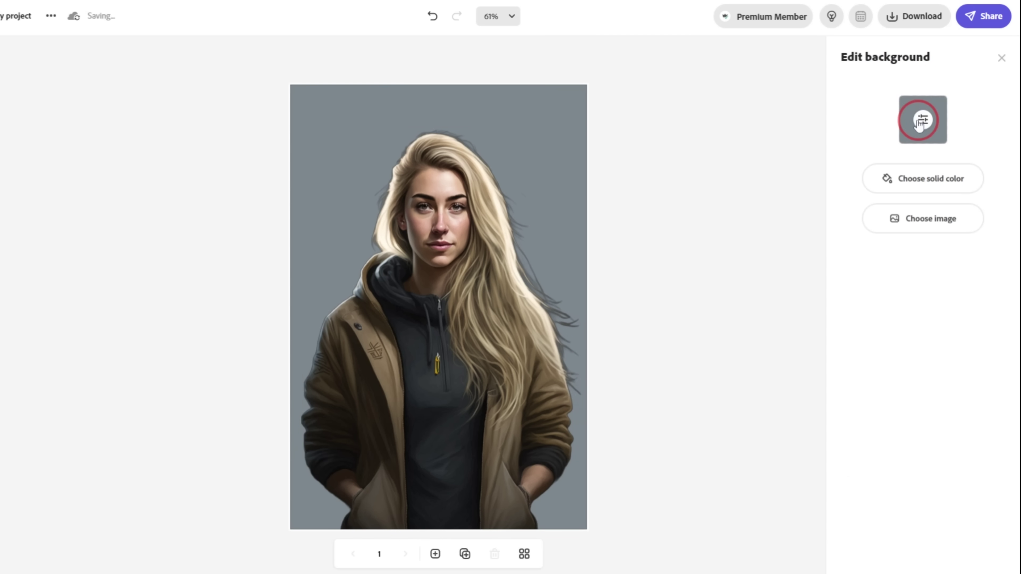
{"action": "left_click", "coordinate": [923, 120]}
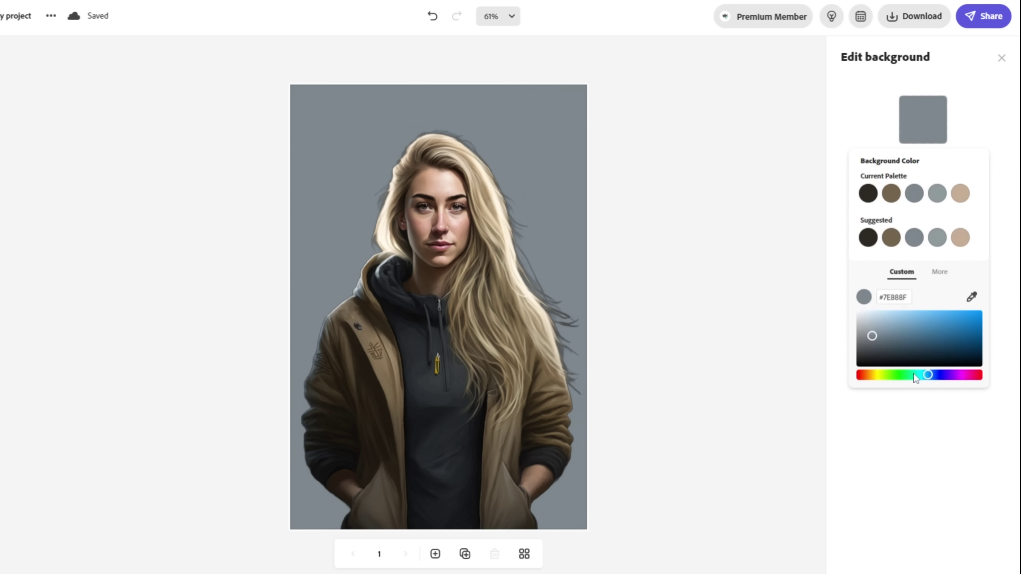
{"action": "left_click_drag", "start_coordinate": [915, 376], "coordinate": [903, 375]}
{"action": "left_click", "coordinate": [977, 323]}
{"action": "left_click_drag", "start_coordinate": [983, 331], "coordinate": [1001, 346]}
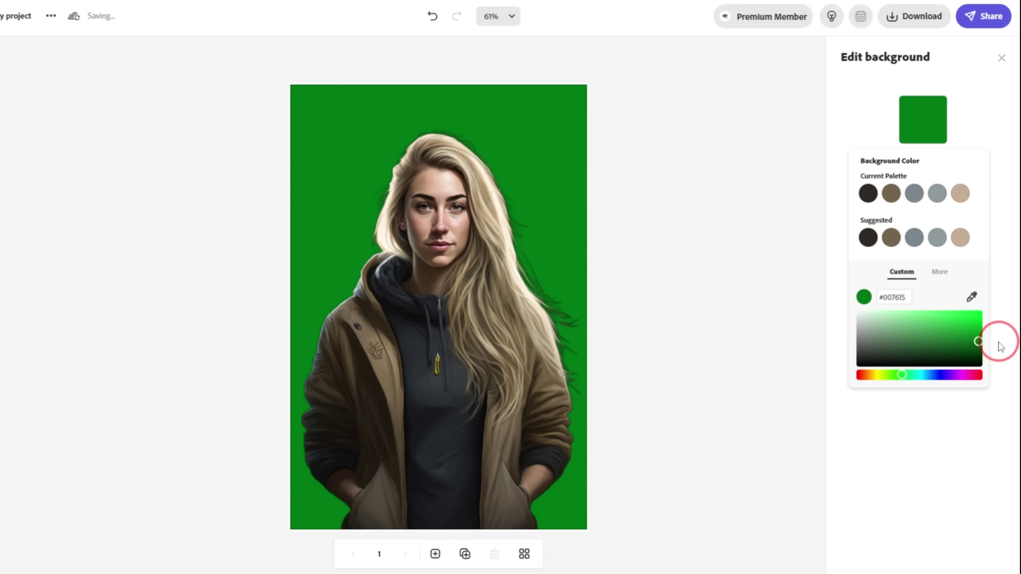
{"action": "left_click", "coordinate": [1000, 345]}
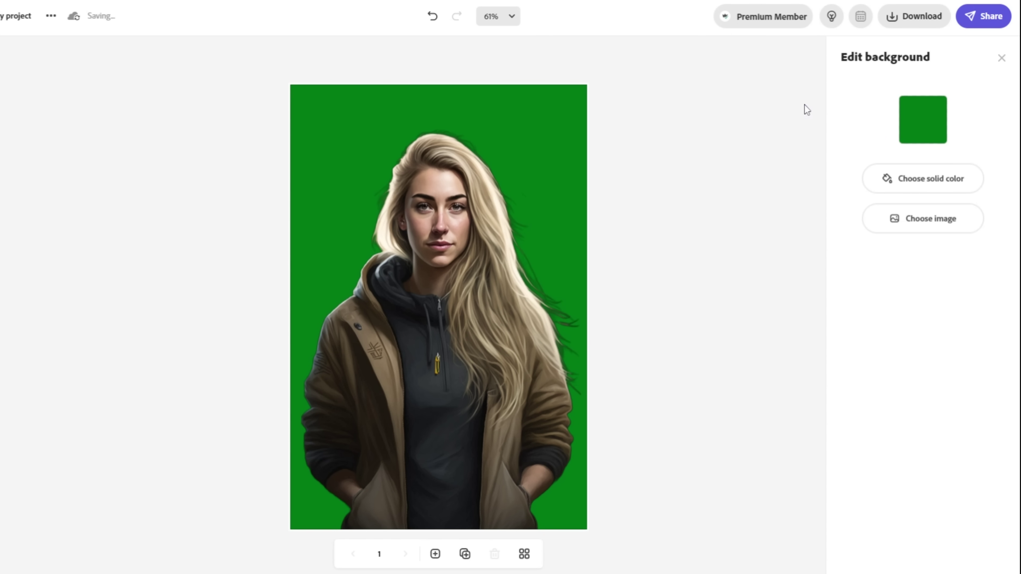
Download the green-background portrait as a PNG file.
{"action": "left_click", "coordinate": [921, 25]}
{"action": "left_click", "coordinate": [918, 22]}
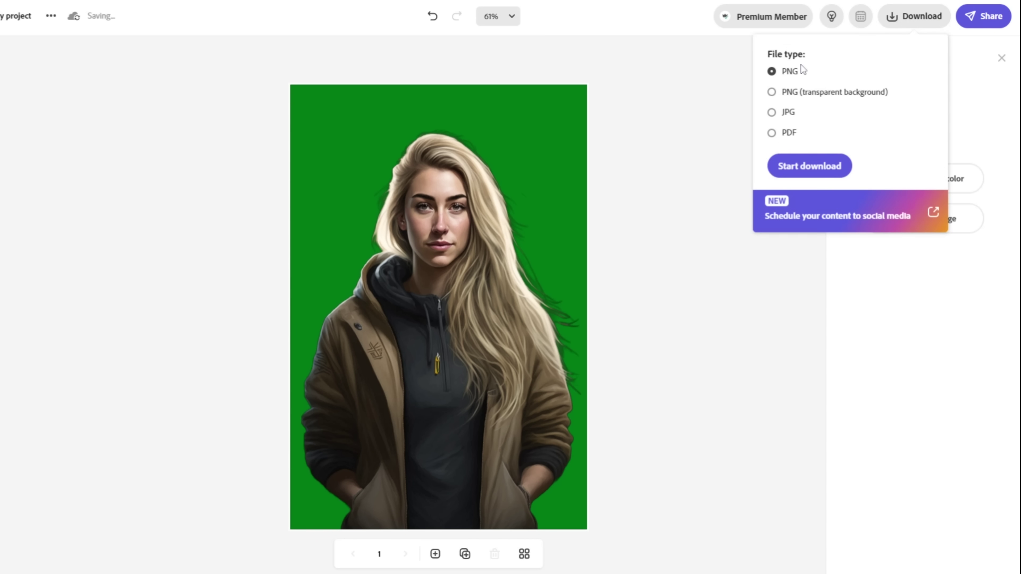
{"action": "left_click", "coordinate": [799, 172]}
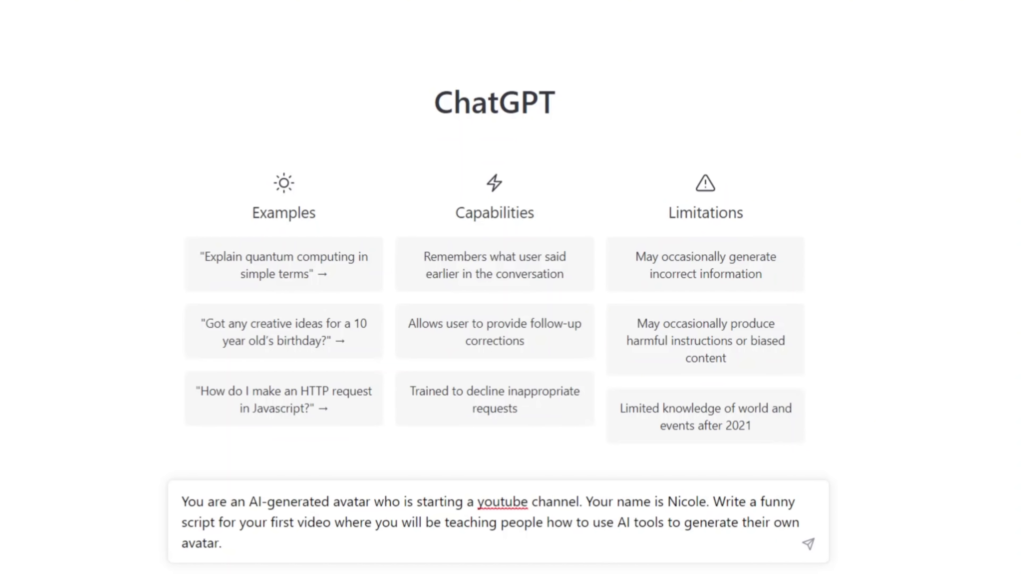
In ChatGPT, submit the prompt for a funny first-video script in which an AI-generated avatar teaches people to generate their own avatar.
{"action": "left_click", "coordinate": [500, 502]}
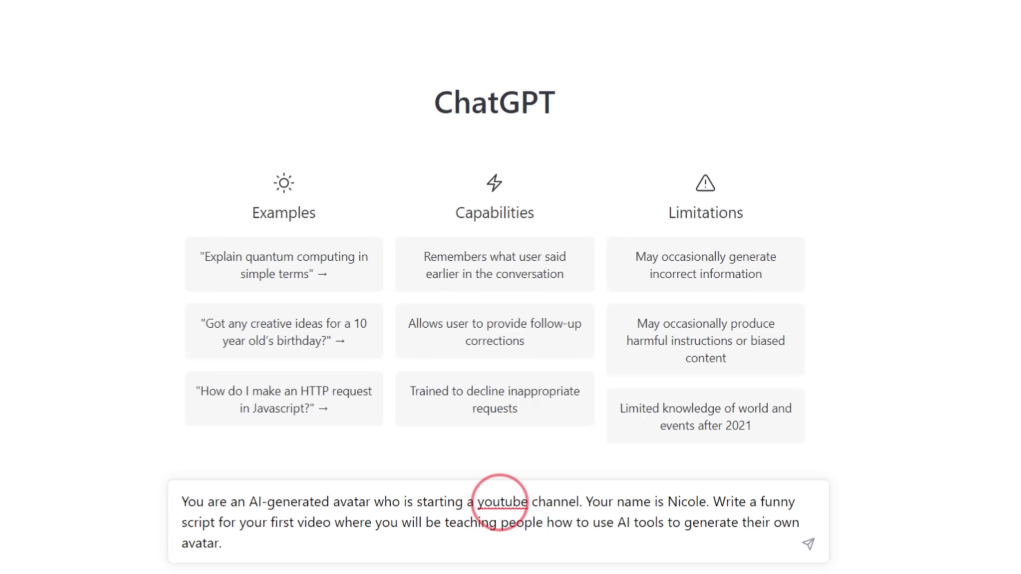
{"action": "double_click", "coordinate": [501, 501]}
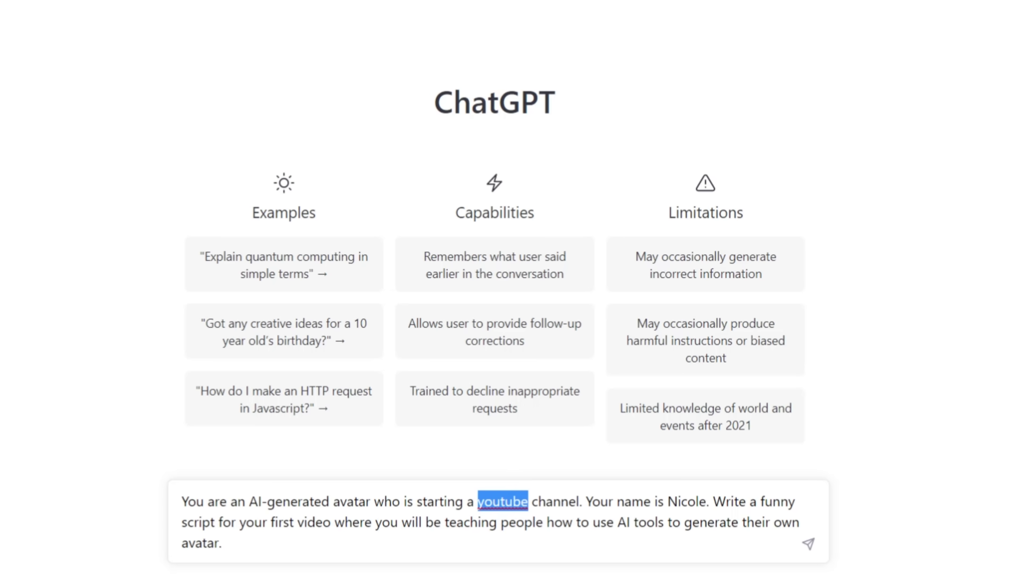
{"action": "left_click", "coordinate": [877, 311]}
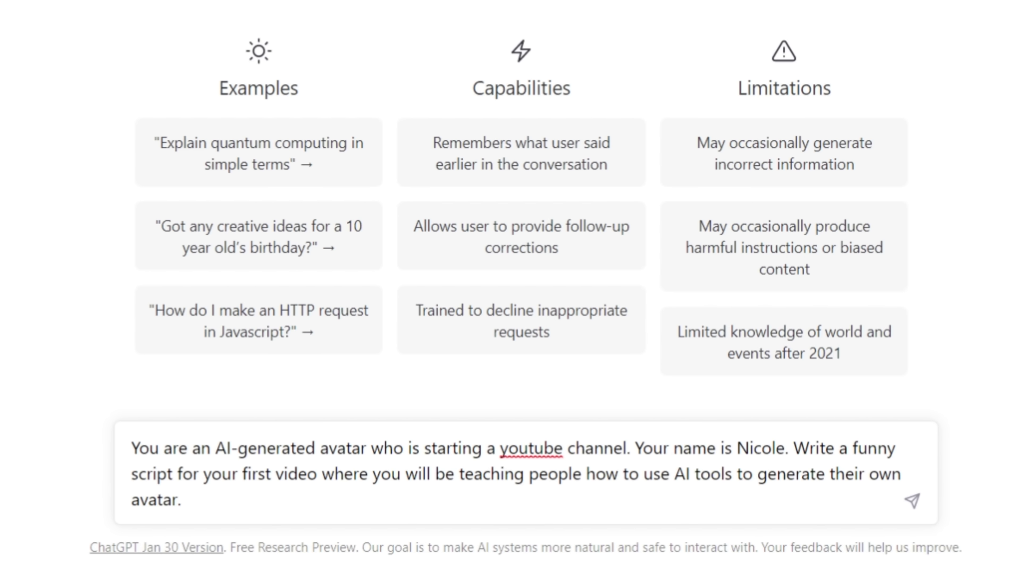
{"action": "left_click", "coordinate": [913, 509]}
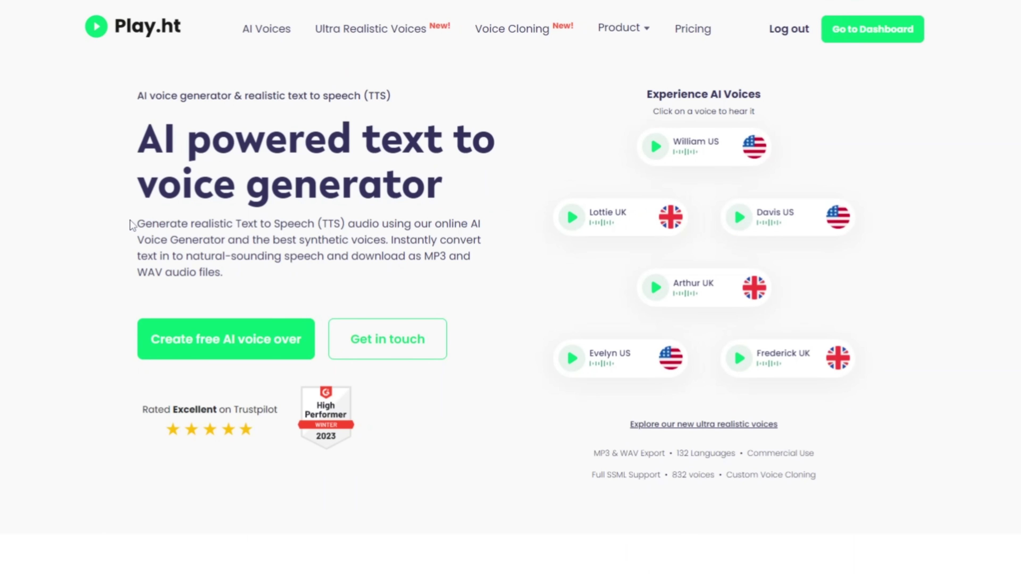
{"action": "left_click", "coordinate": [136, 226]}
{"action": "left_click_drag", "start_coordinate": [136, 226], "coordinate": [232, 276]}
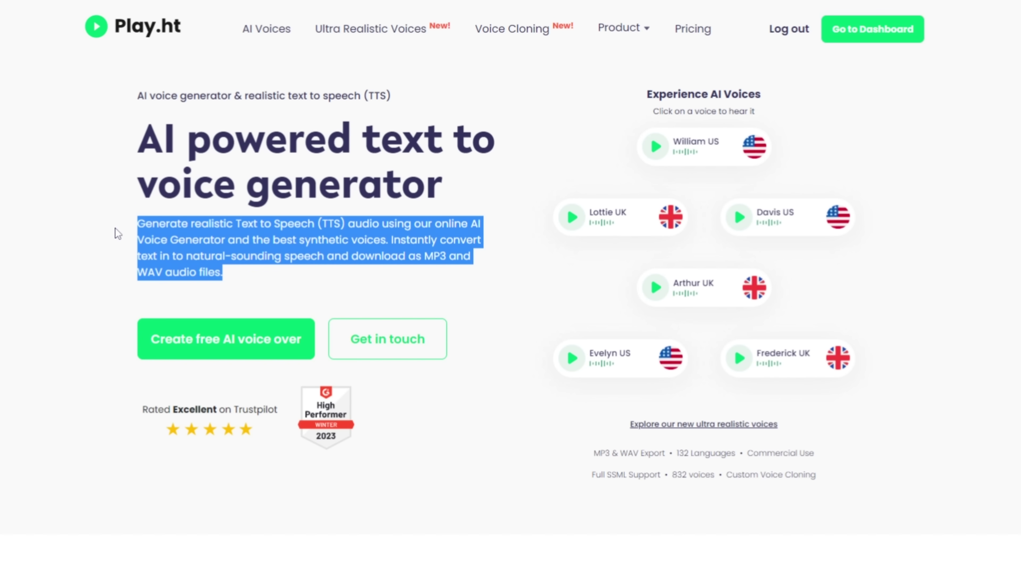
{"action": "left_click", "coordinate": [105, 230]}
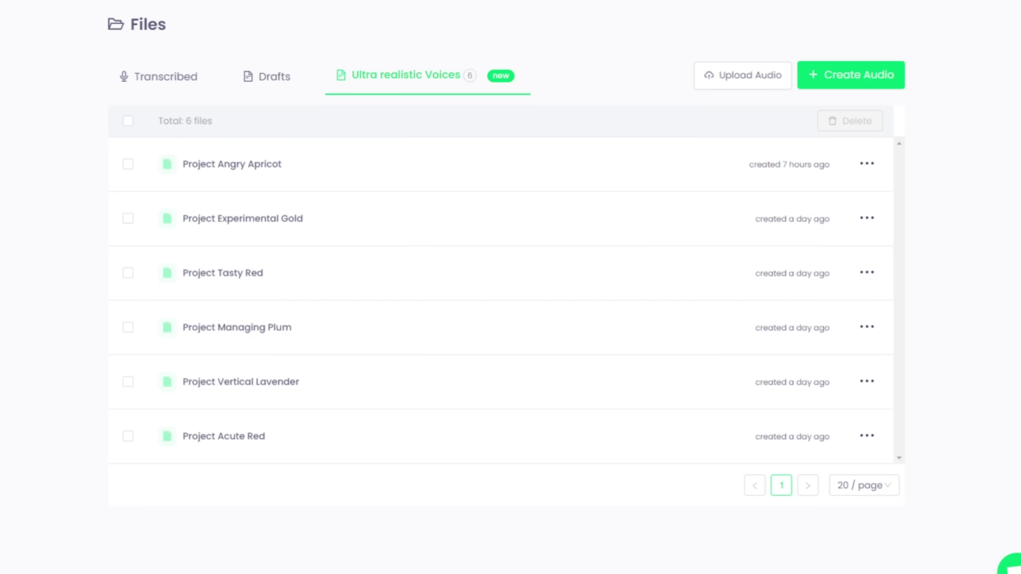
Create a new Play.ht audio project with Ultra Realistic Voices and enter the three-paragraph avatar introduction script.
{"action": "left_click", "coordinate": [887, 83]}
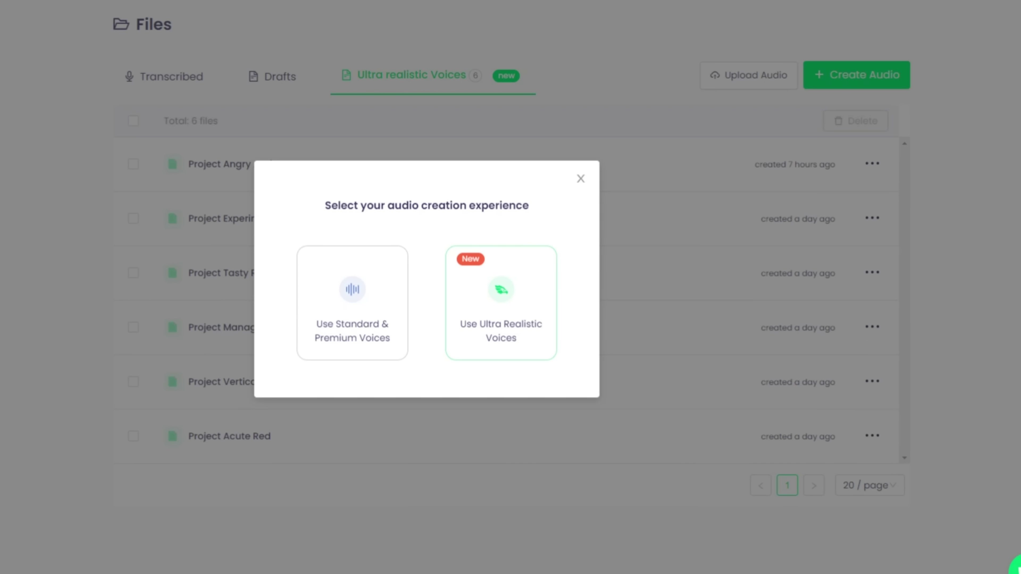
{"action": "left_click", "coordinate": [488, 272]}
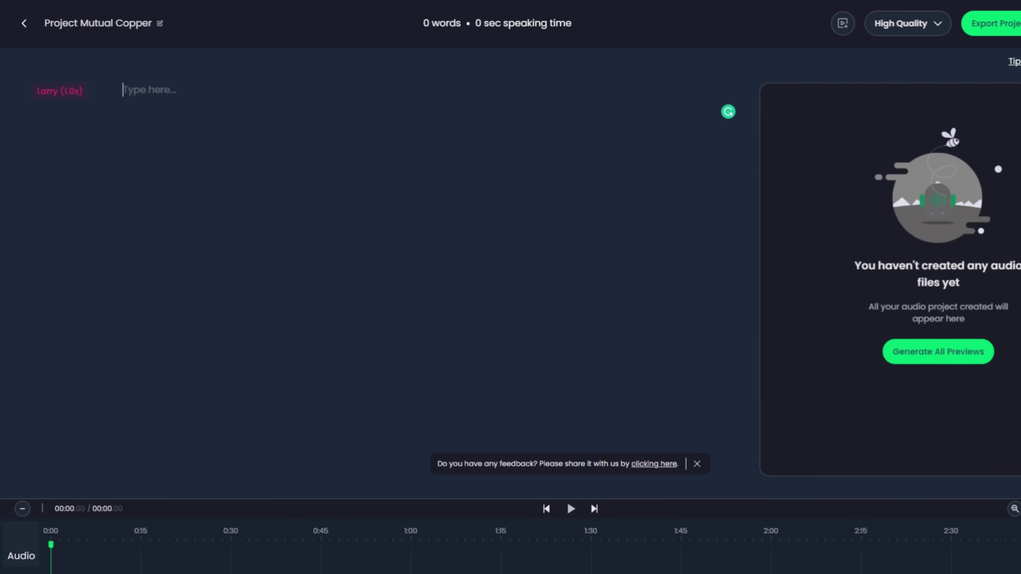
{"action": "type", "text": "Hi everyone! My name is Nicole, and I'm here to teach you all how to generate your own AI-powered avatar! Now, I know what you're thinking: \"Nicole, I already have a perfectly good human avatar. Why would I want a digital one?\" Well, let me tell you, having an AI avatar is like having a superpower! You can make them say and do anything you want. Plus, you'll never have a bad hair day again. How cool is that?"}
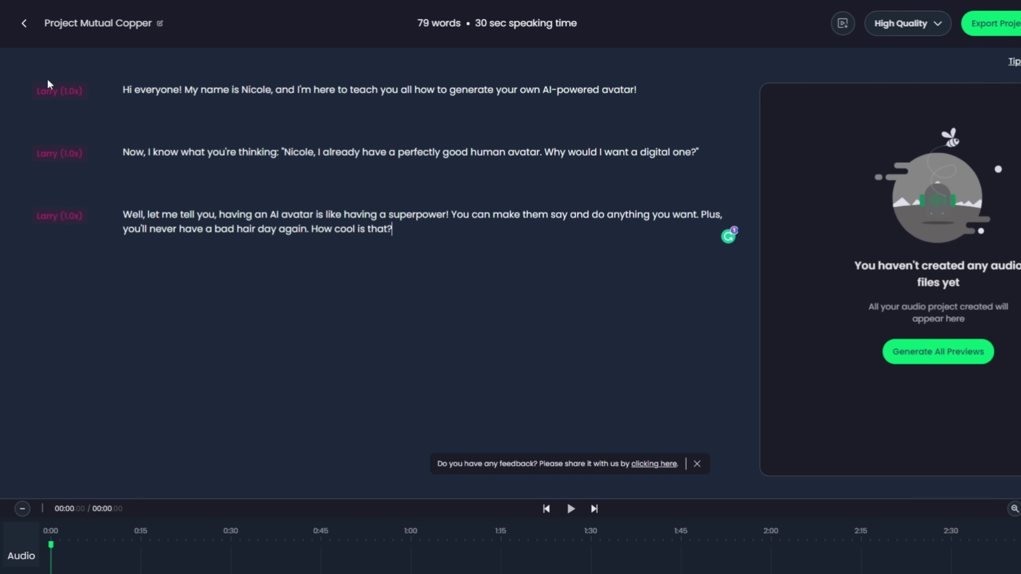
List American female voices of any texture for the script and preview the Anny, Ariana, Audrey and Bret samples.
{"action": "left_click", "coordinate": [67, 97]}
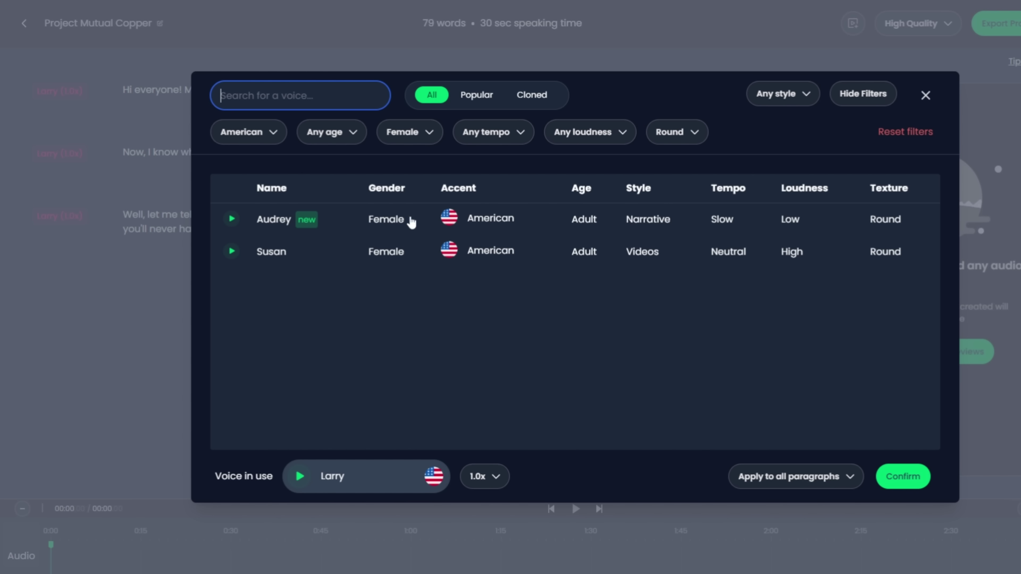
{"action": "left_click", "coordinate": [694, 132]}
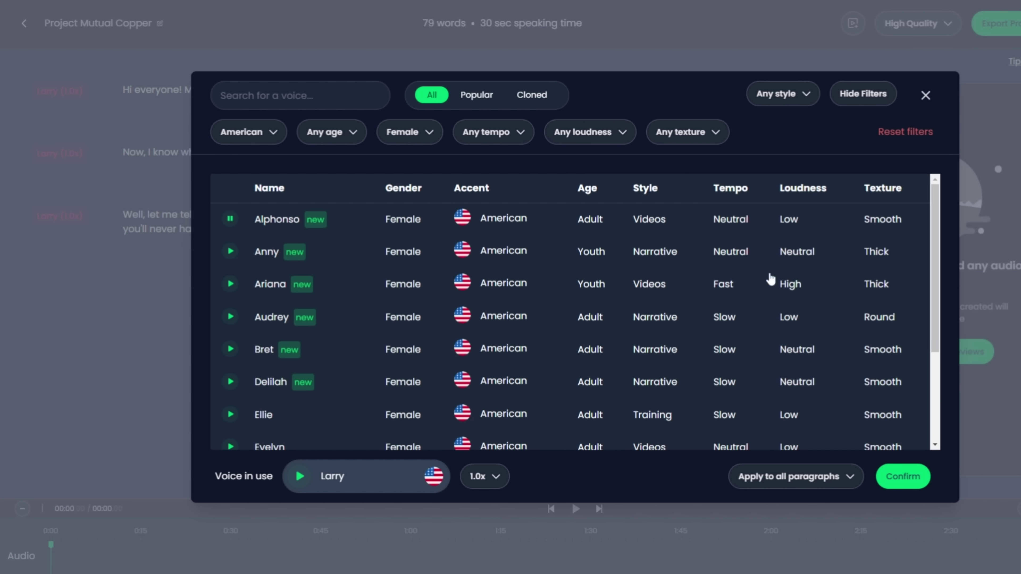
{"action": "left_click", "coordinate": [230, 251]}
{"action": "left_click", "coordinate": [230, 284]}
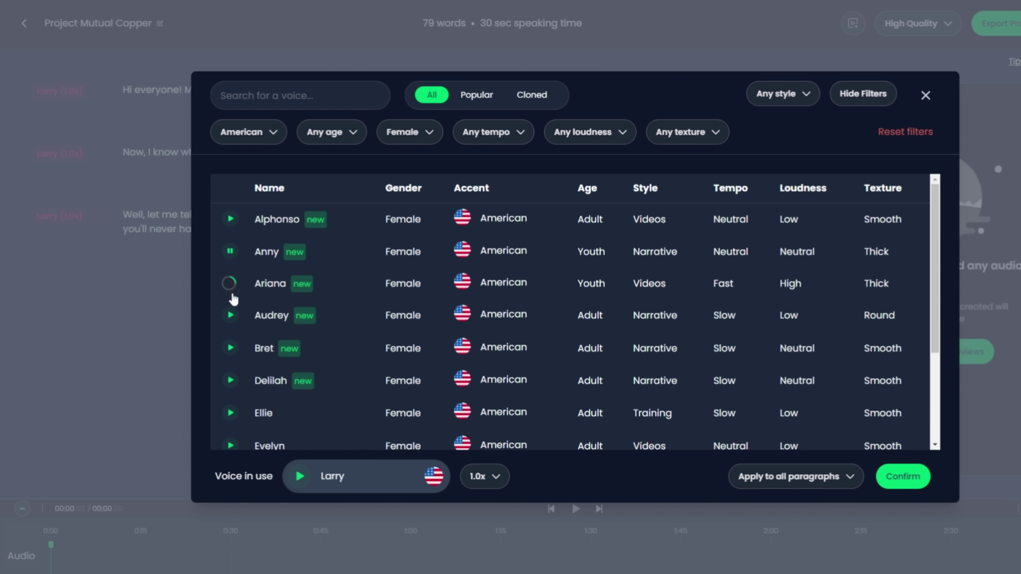
{"action": "left_click", "coordinate": [231, 318]}
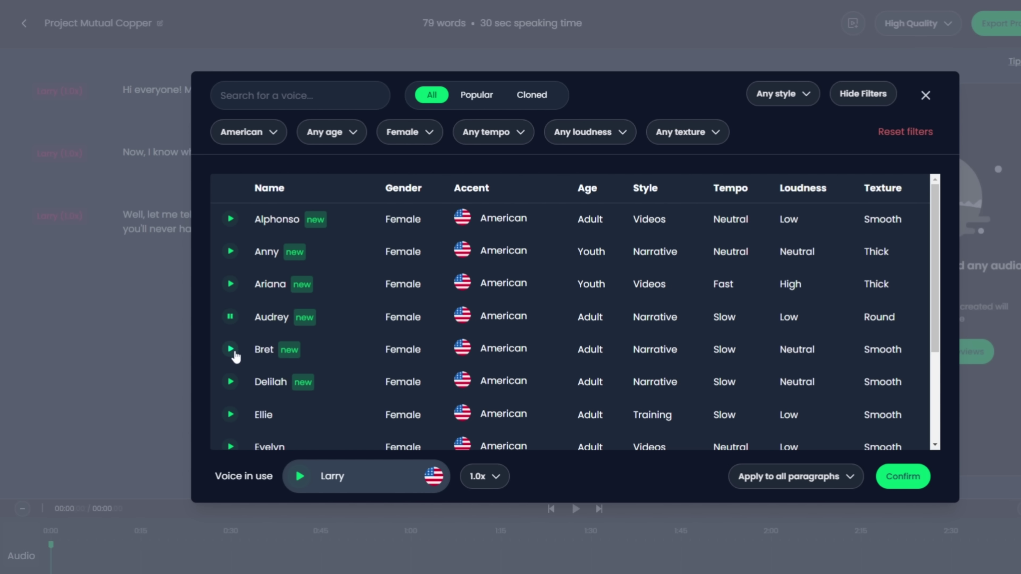
{"action": "left_click", "coordinate": [231, 349]}
{"action": "left_click", "coordinate": [230, 350]}
Choose the Alphonso voice at 1.0x speed and apply it to all paragraphs.
{"action": "left_click", "coordinate": [268, 224]}
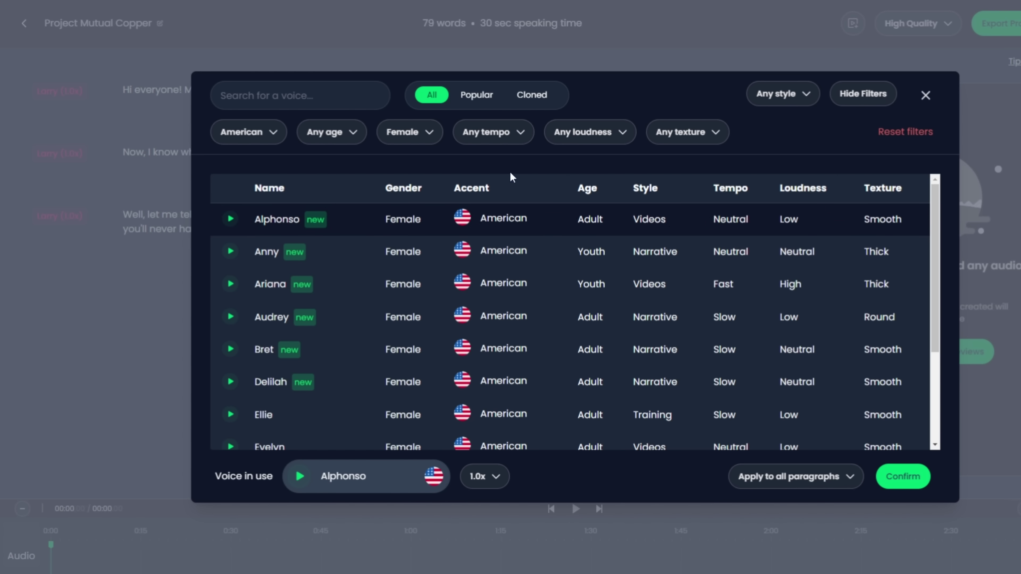
{"action": "left_click", "coordinate": [921, 474]}
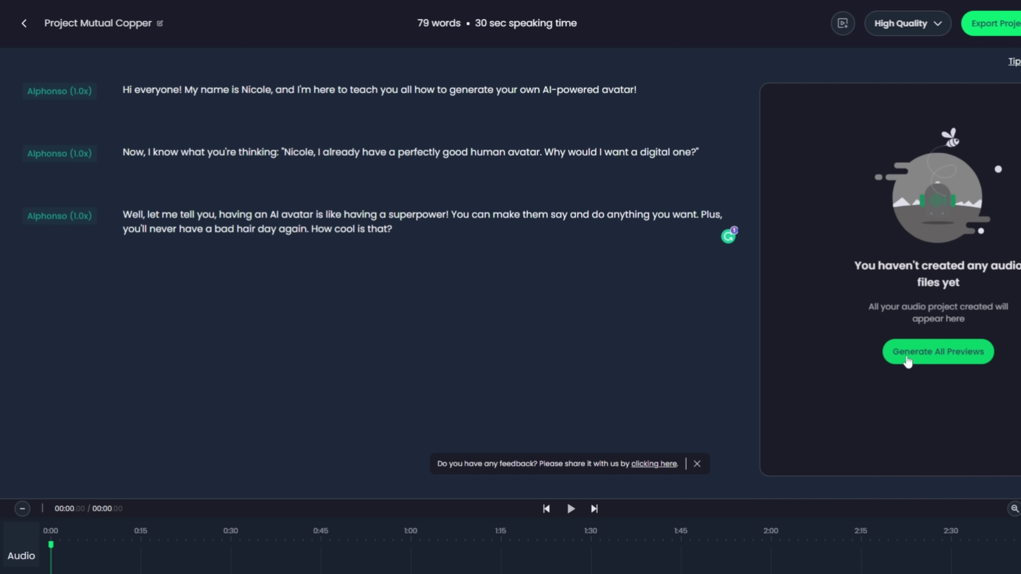
Delete the second and third script paragraphs, generate the preview of the remaining introduction line and play the sample.
{"action": "left_click_drag", "start_coordinate": [394, 229], "coordinate": [125, 153]}
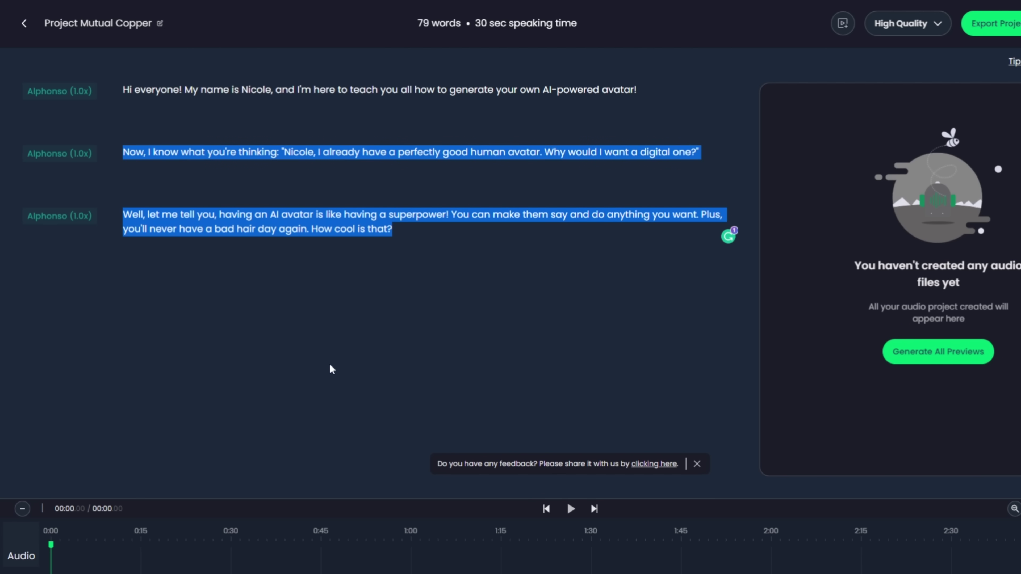
{"action": "key", "text": "BackSpace"}
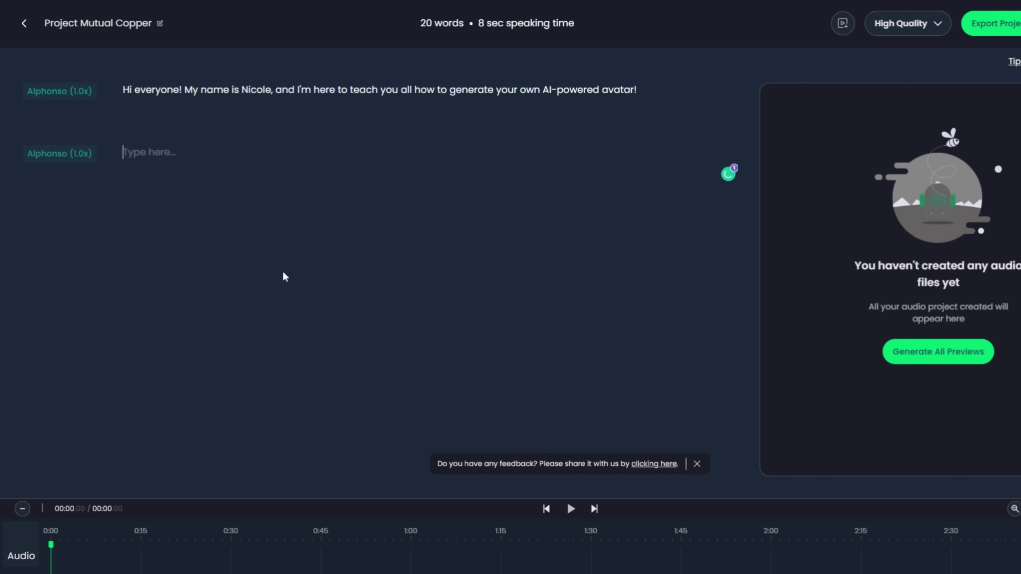
{"action": "key", "text": "BackSpace"}
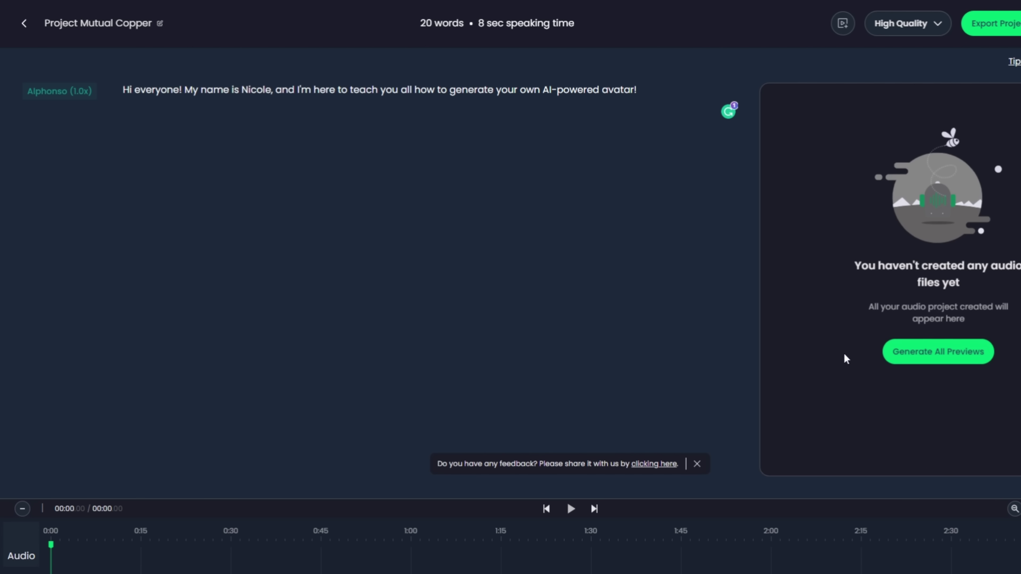
{"action": "left_click", "coordinate": [965, 353]}
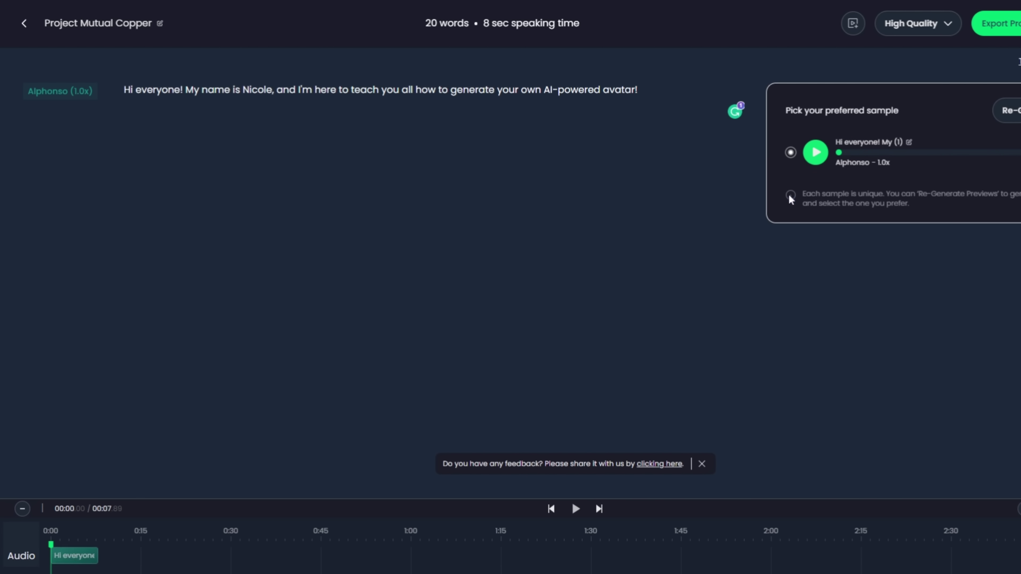
{"action": "left_click", "coordinate": [816, 160]}
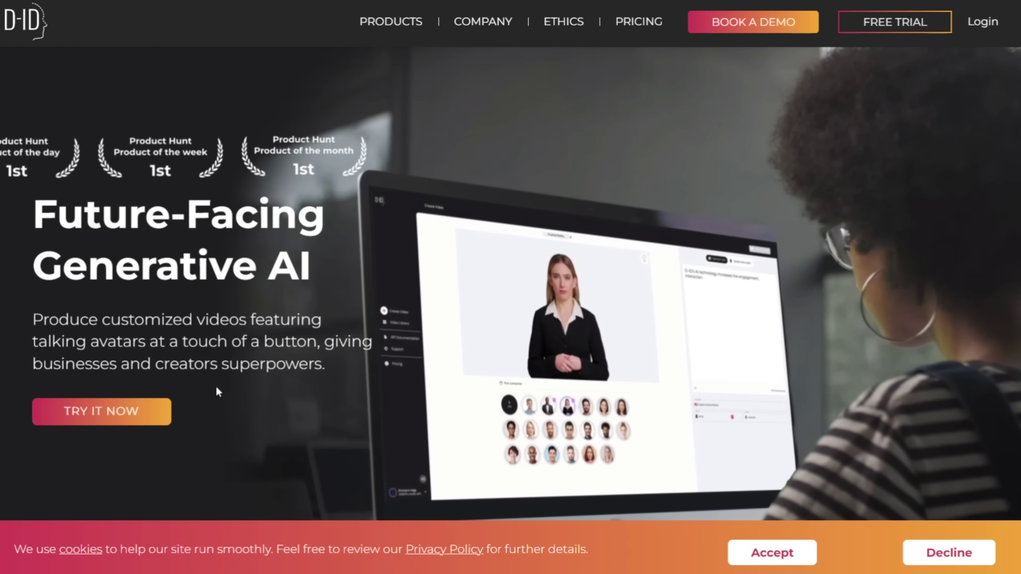
In D-ID, create a new video with the blonde green-background avatar as presenter and upload the voice-over audio file.
{"action": "left_click_drag", "start_coordinate": [33, 320], "coordinate": [326, 363]}
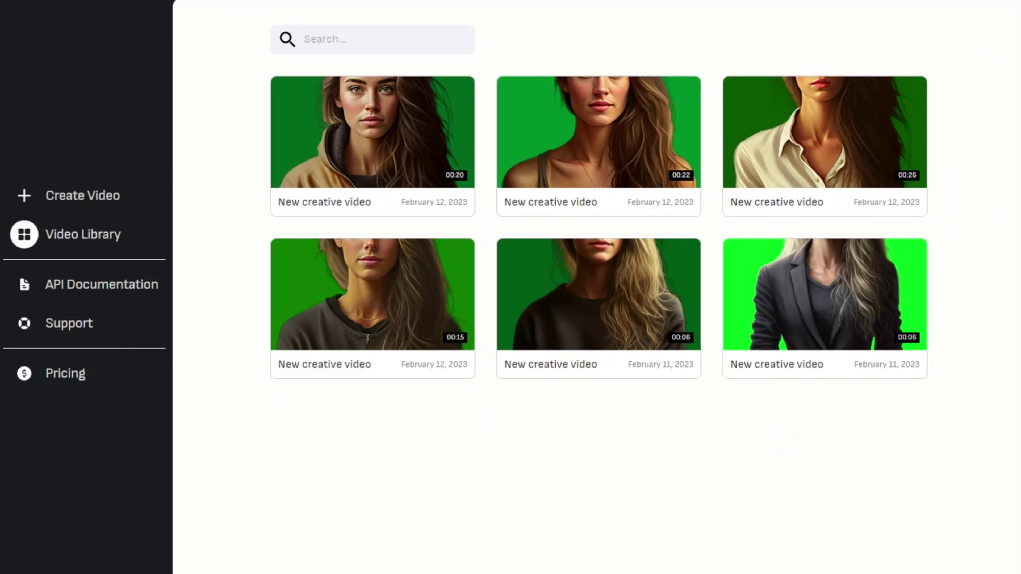
{"action": "left_click", "coordinate": [76, 194]}
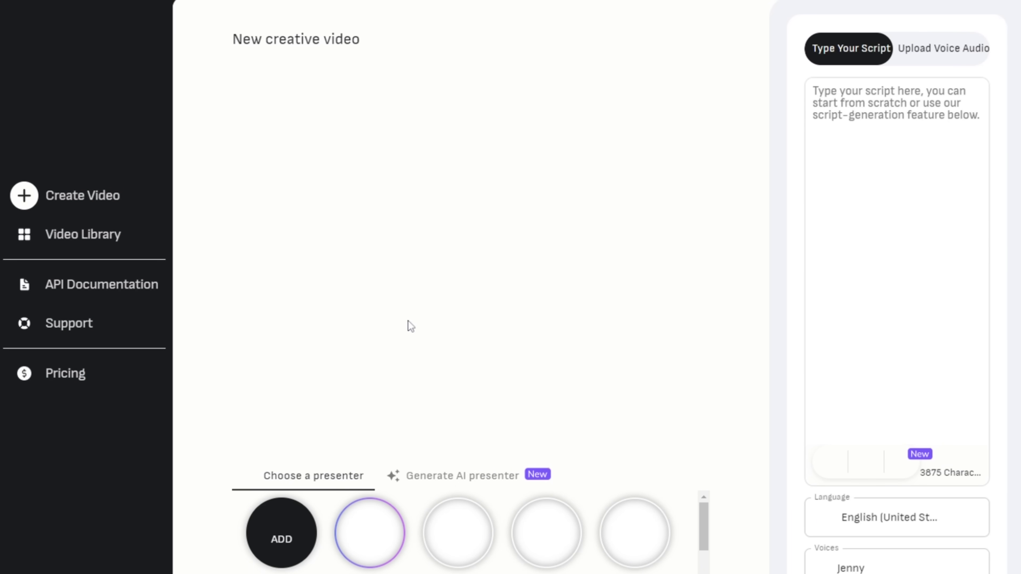
{"action": "left_click", "coordinate": [286, 535]}
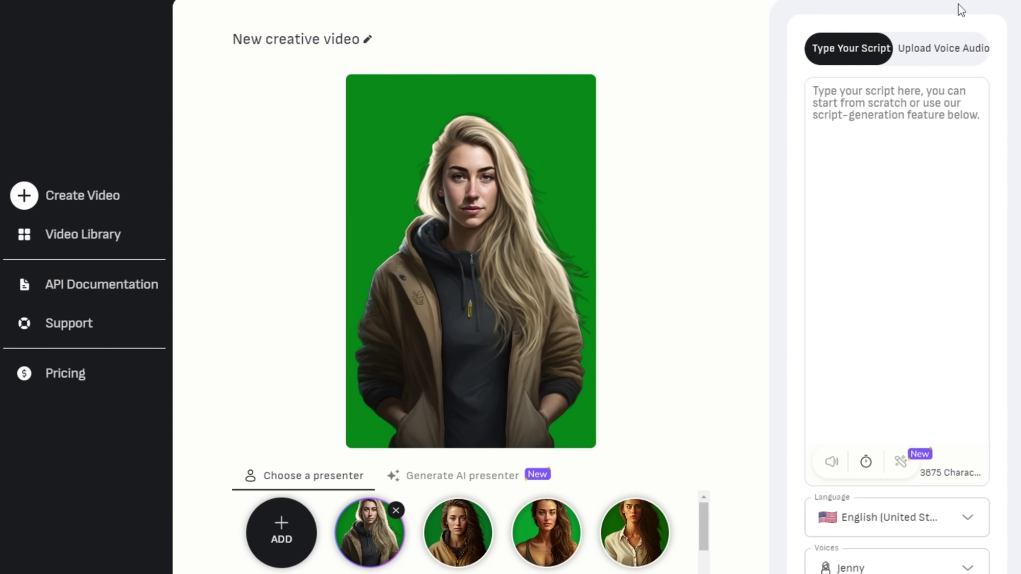
{"action": "left_click", "coordinate": [943, 54]}
{"action": "left_click", "coordinate": [889, 138]}
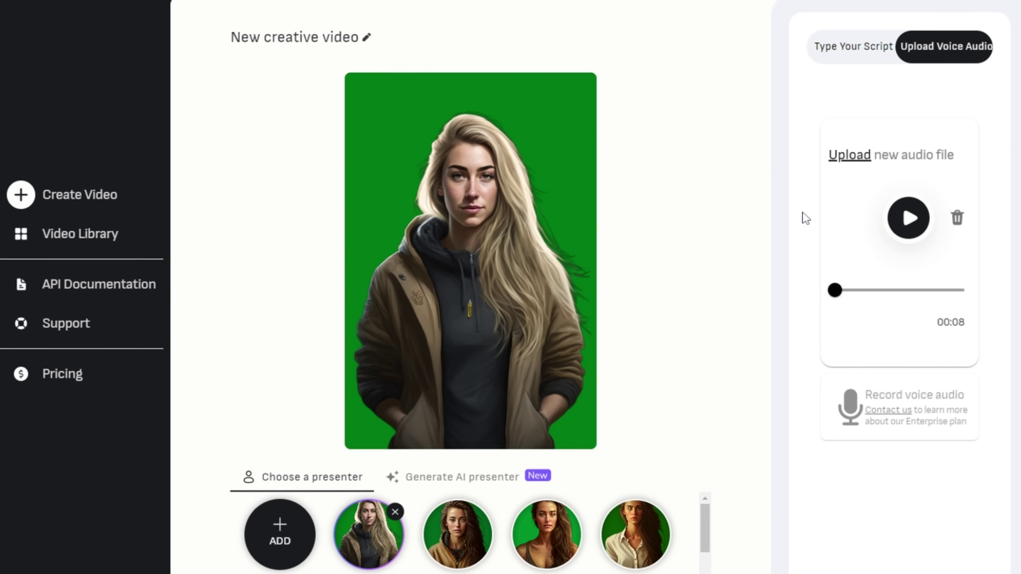
Enter the three-paragraph avatar introduction as a typed script and listen to it in the Jenny voice.
{"action": "left_click", "coordinate": [857, 50]}
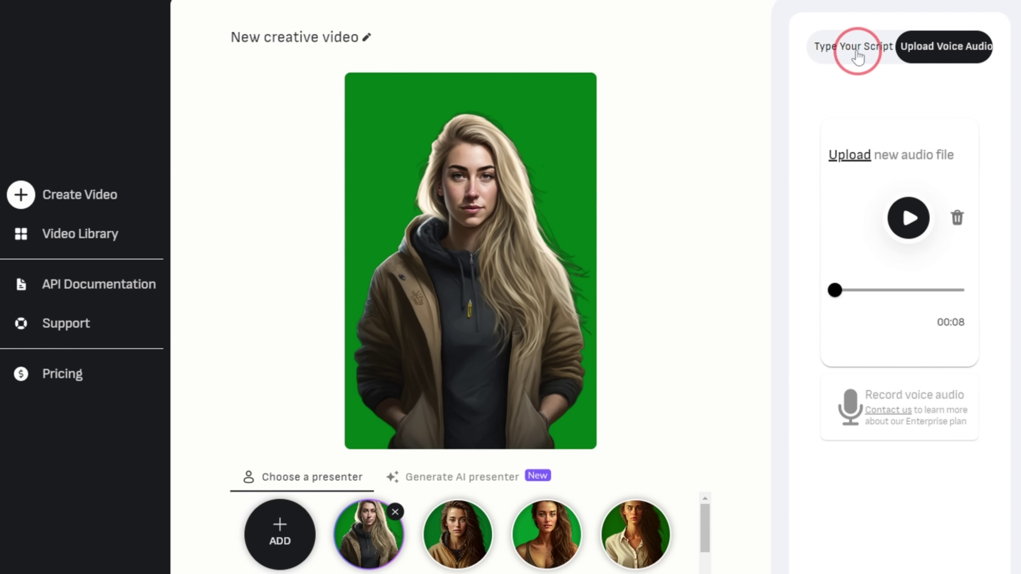
{"action": "left_click", "coordinate": [841, 105]}
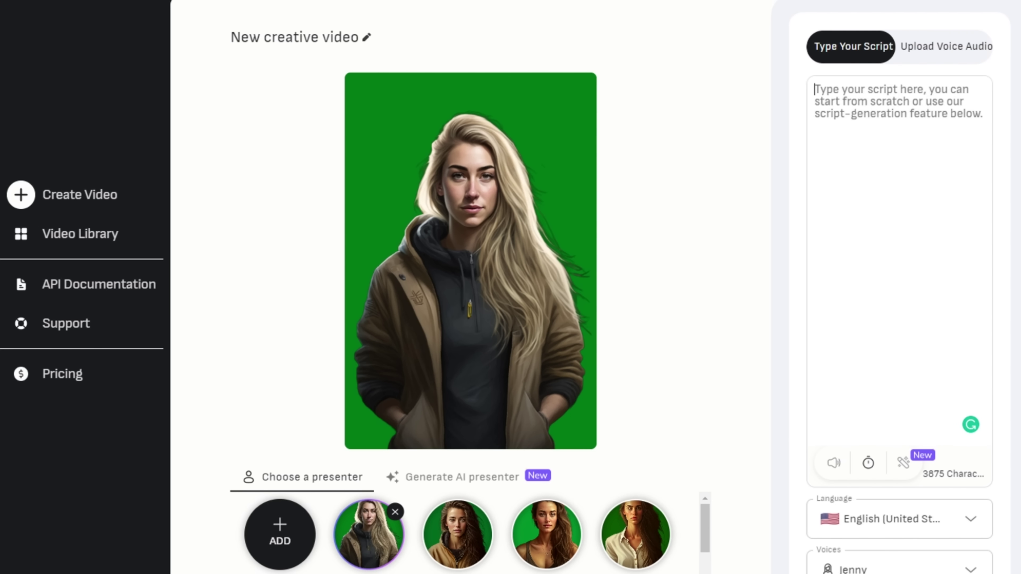
{"action": "type", "text": "Hi everyone! My name is Nicole, and I'm here to teach you all how to generate your own AI-powered avatar!  Now, I know what you're thinking: \"Nicole, I already have a perfectly good human avatar. Why would I want a digital one?\"  Well, let me tell you, having an AI avatar is like having a superpower! You can make them say and do anything you want. Plus, you'll never have a bad hair day again. How cool is that?"}
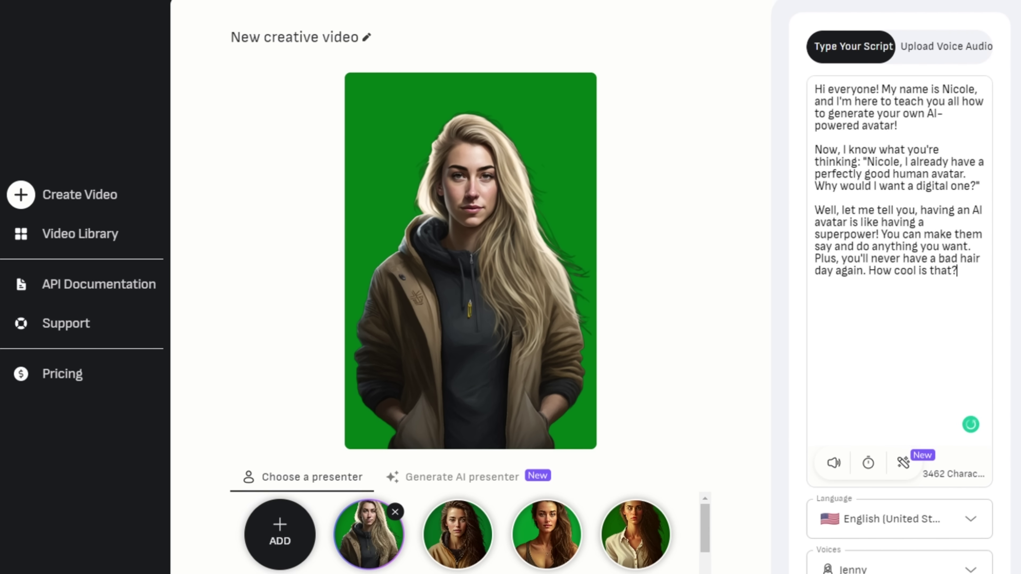
{"action": "left_click", "coordinate": [834, 466]}
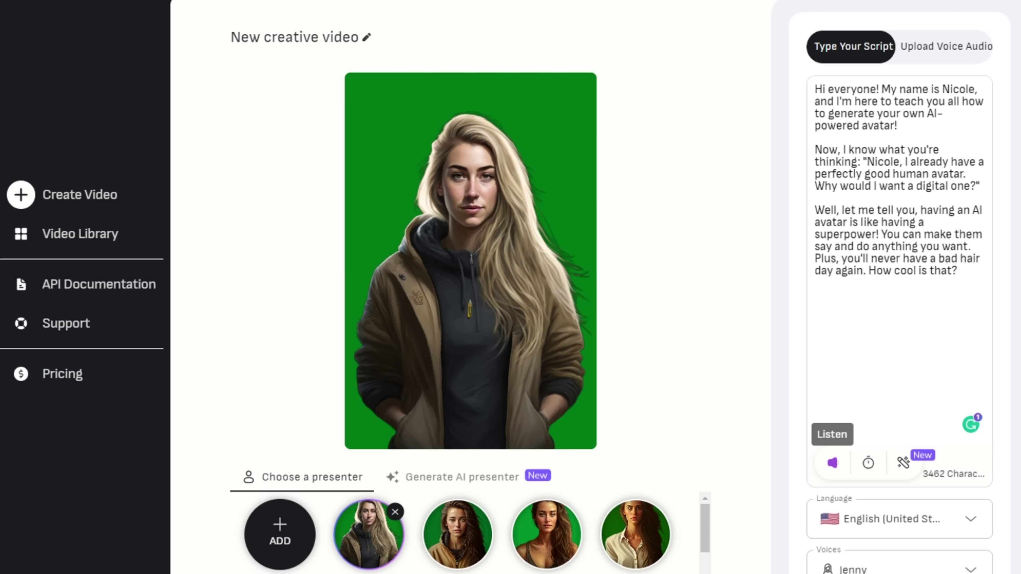
{"action": "left_click", "coordinate": [834, 462]}
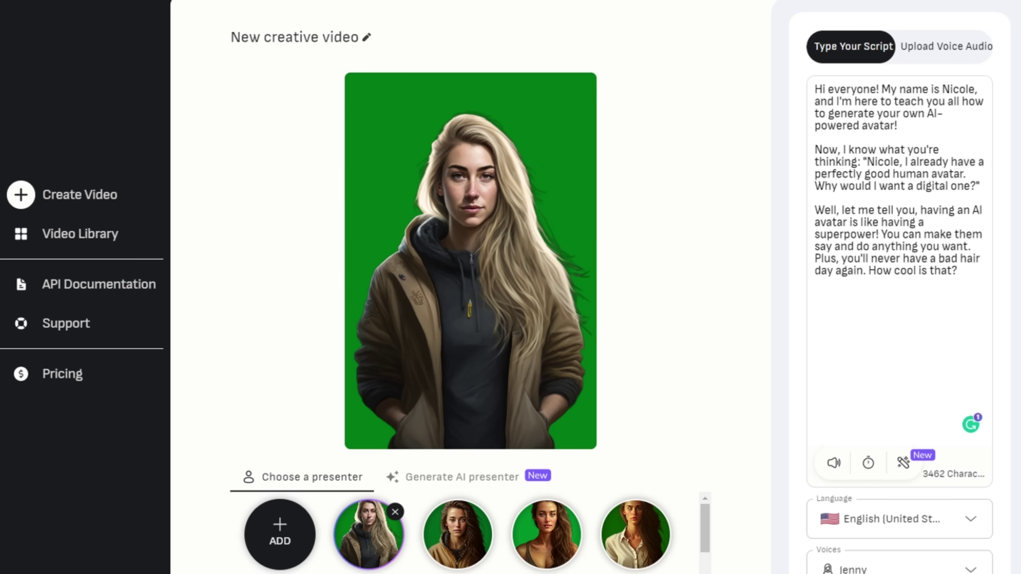
Generate the talking avatar video from the uploaded voice audio and play it from the video library.
{"action": "left_click", "coordinate": [953, 61]}
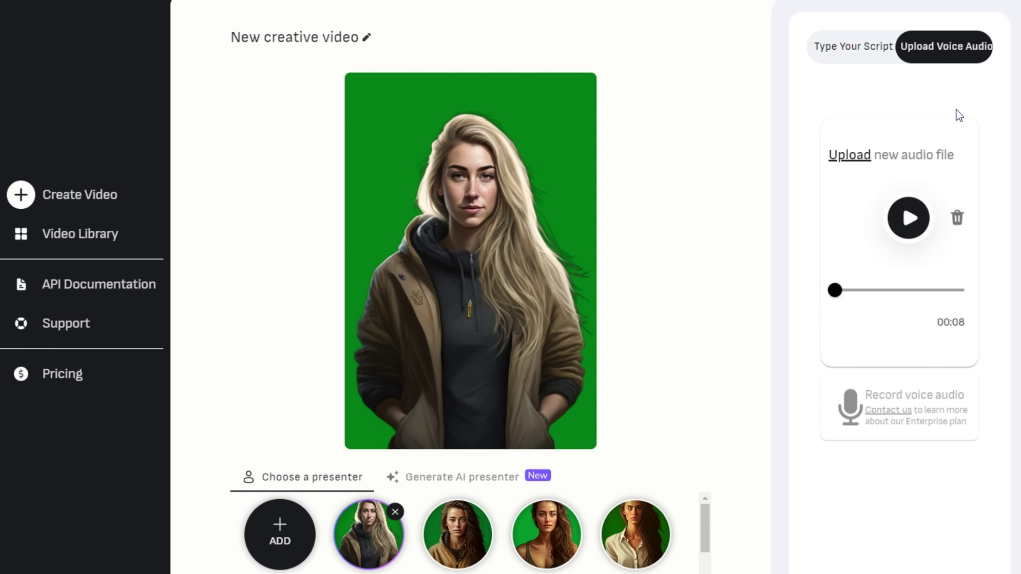
{"action": "left_click", "coordinate": [903, 219]}
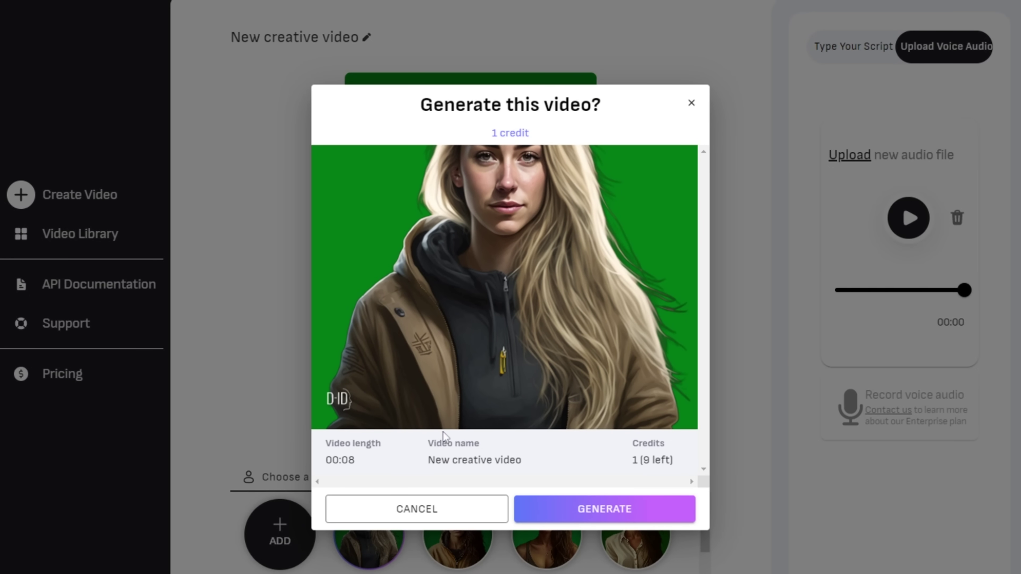
{"action": "left_click", "coordinate": [598, 510]}
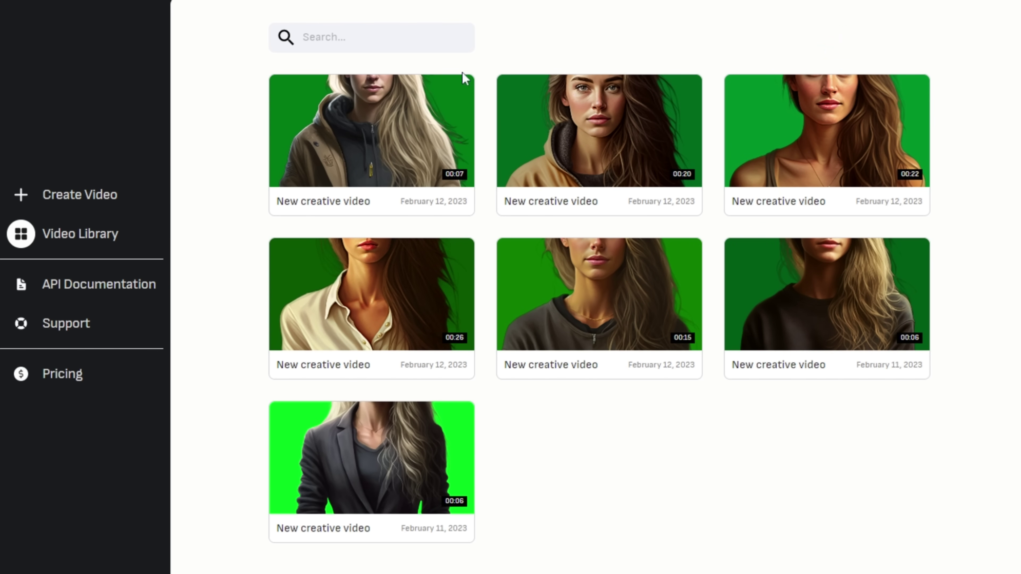
{"action": "mouse_move", "coordinate": [368, 128]}
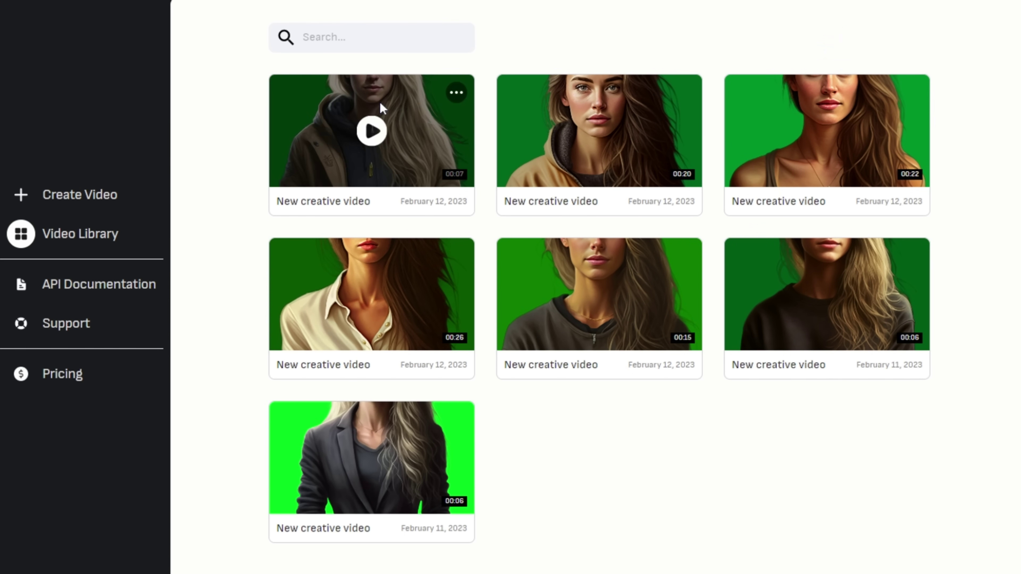
{"action": "left_click", "coordinate": [372, 131]}
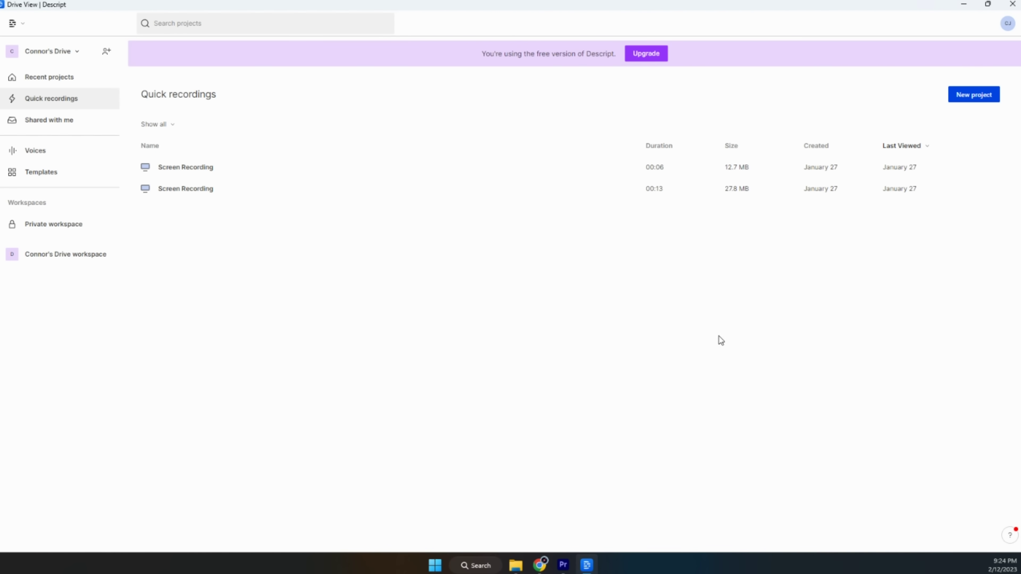
In Descript, create a new project from the Fading Titles template.
{"action": "left_click", "coordinate": [965, 95]}
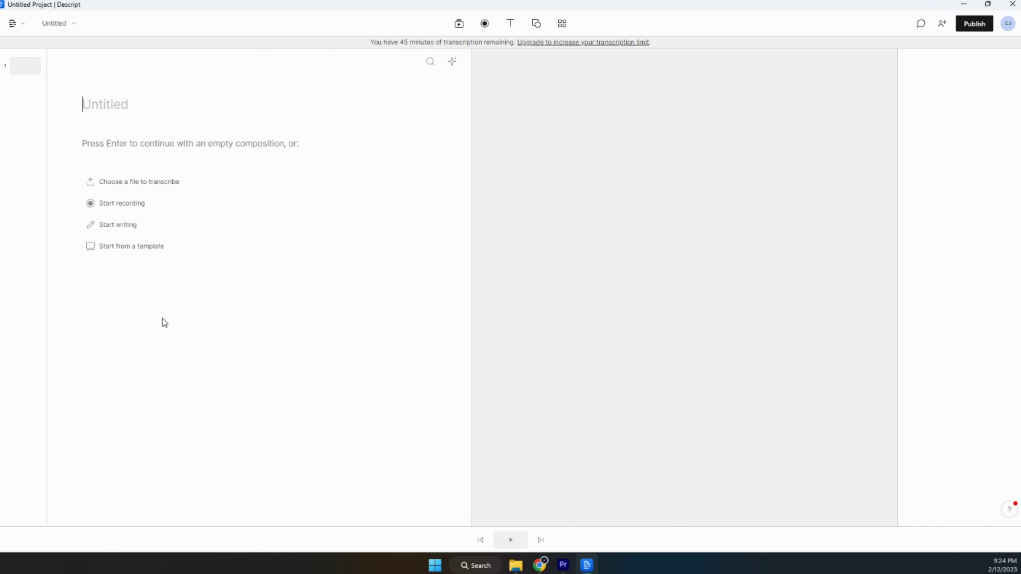
{"action": "left_click", "coordinate": [132, 246]}
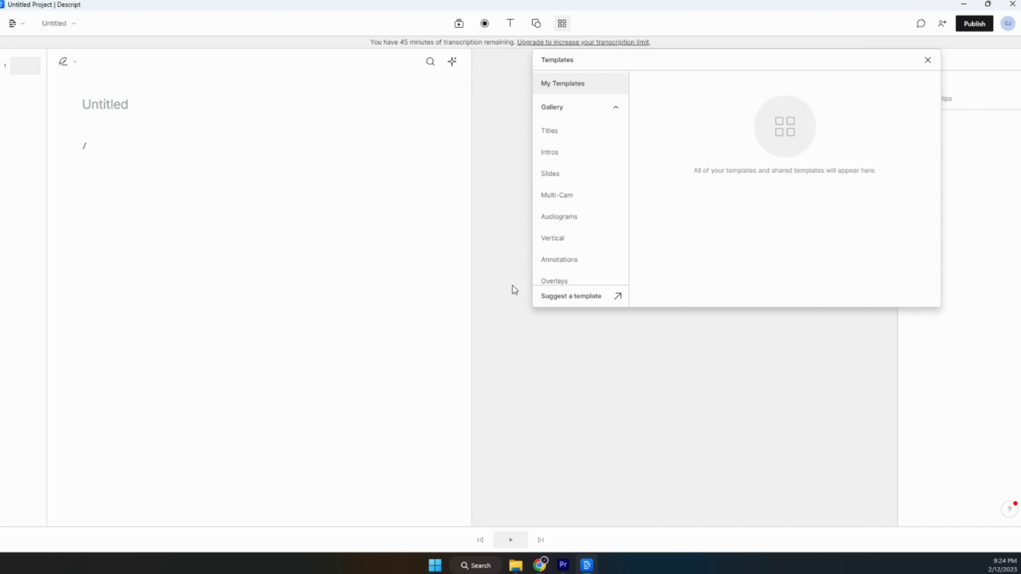
{"action": "left_click", "coordinate": [572, 135]}
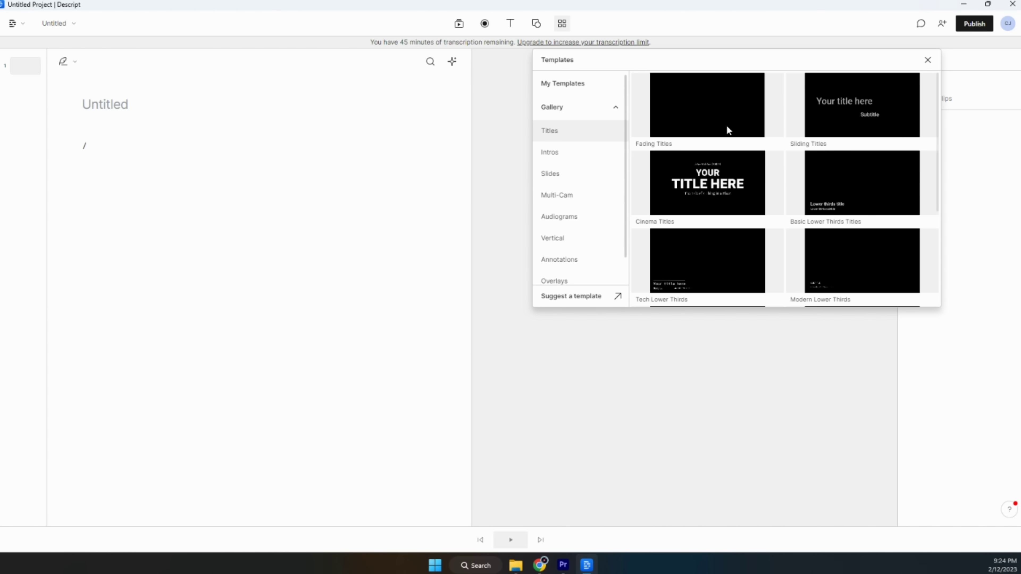
{"action": "left_click", "coordinate": [723, 112]}
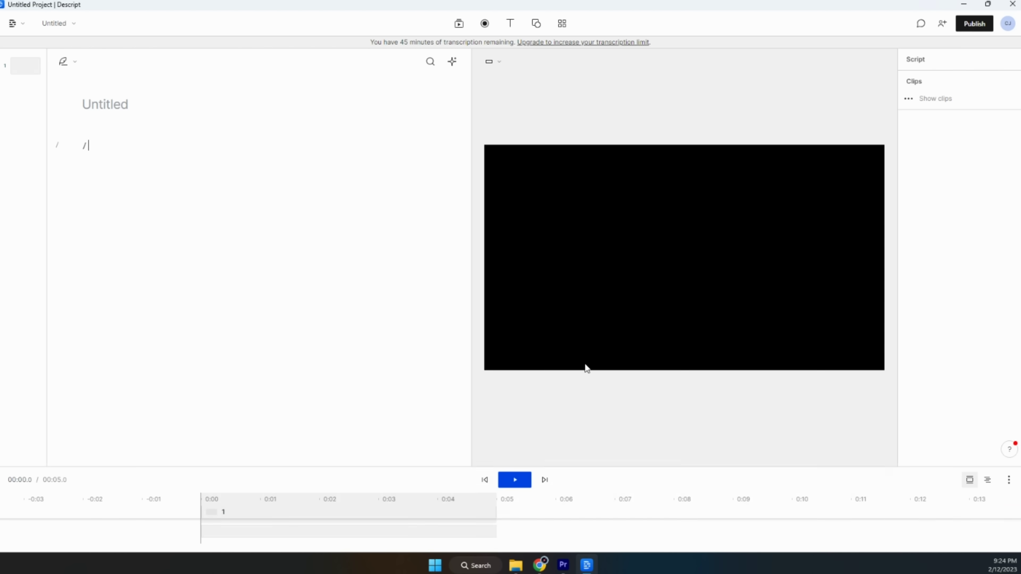
Place the generated avatar video on the enlarged timeline at about 1.4 seconds and apply the Green Screen effect to it.
{"action": "left_click_drag", "start_coordinate": [446, 466], "coordinate": [415, 345]}
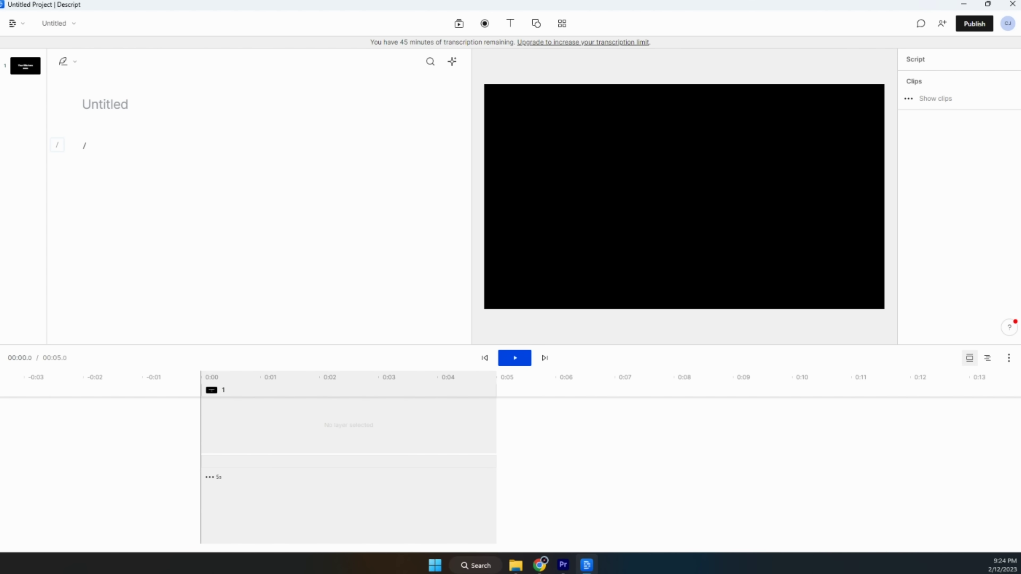
{"action": "left_click_drag", "start_coordinate": [388, 402], "coordinate": [284, 433]}
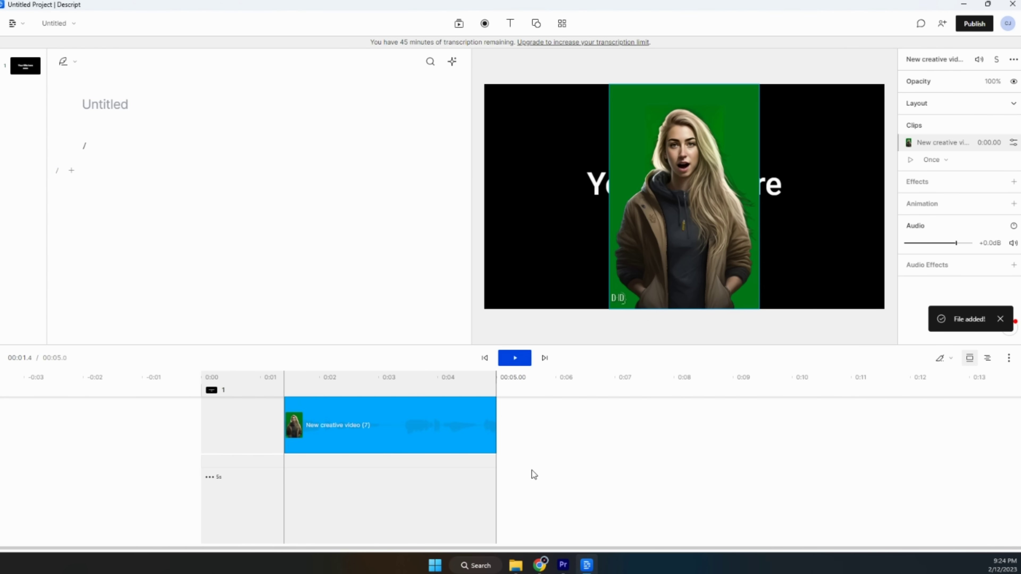
{"action": "left_click", "coordinate": [376, 416]}
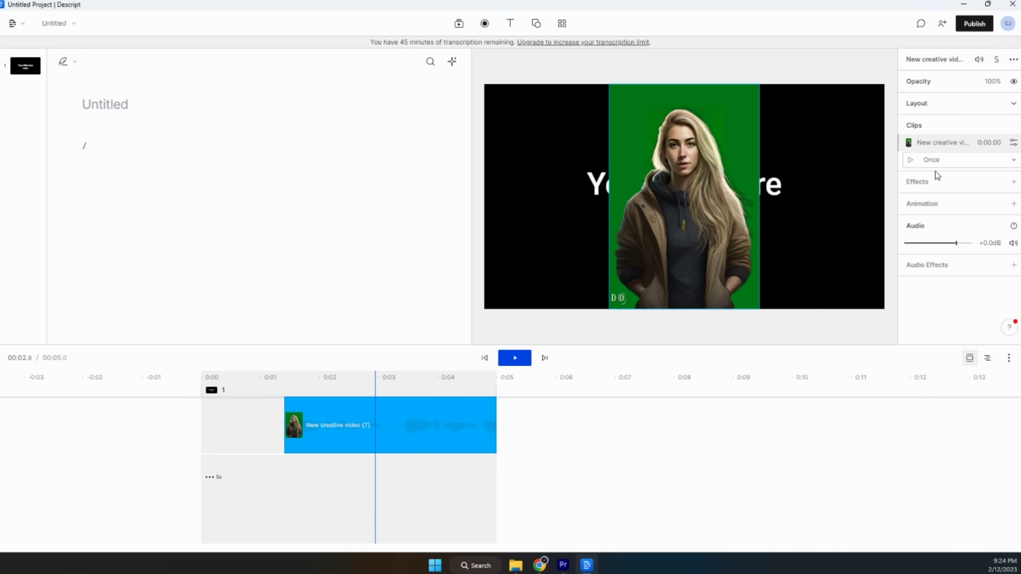
{"action": "left_click", "coordinate": [1011, 185]}
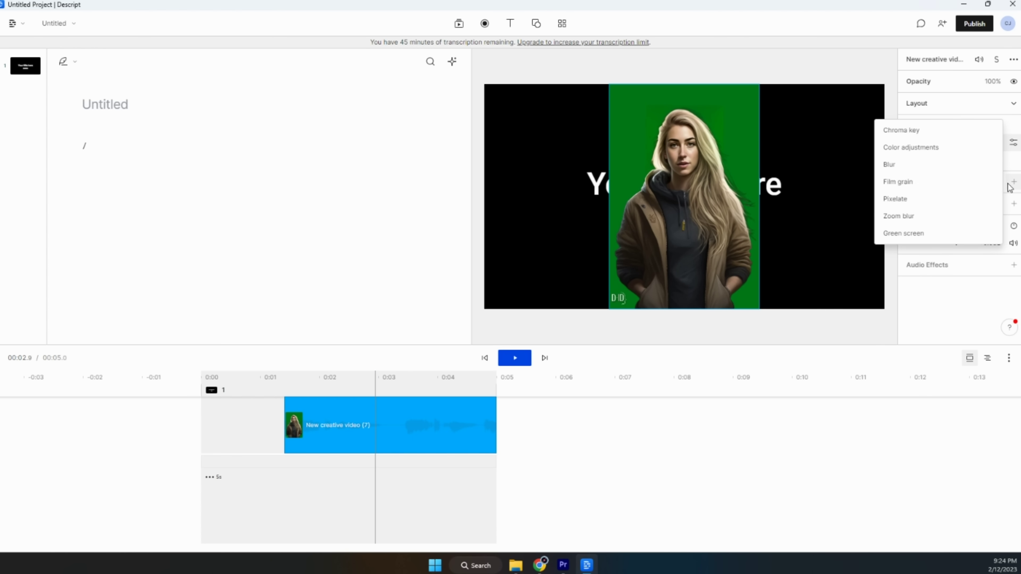
{"action": "left_click", "coordinate": [1015, 187]}
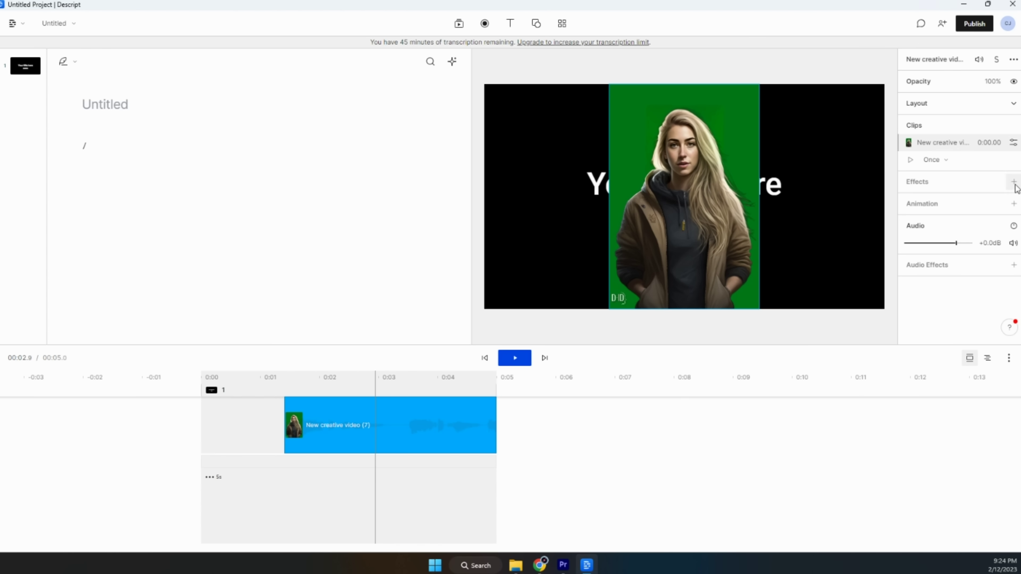
{"action": "left_click", "coordinate": [1016, 183]}
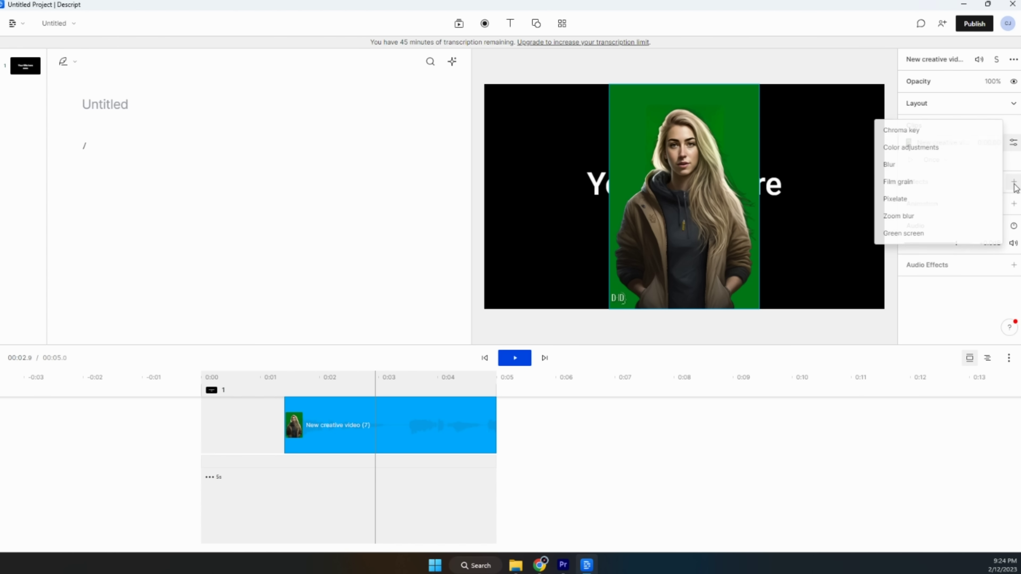
{"action": "left_click", "coordinate": [925, 234]}
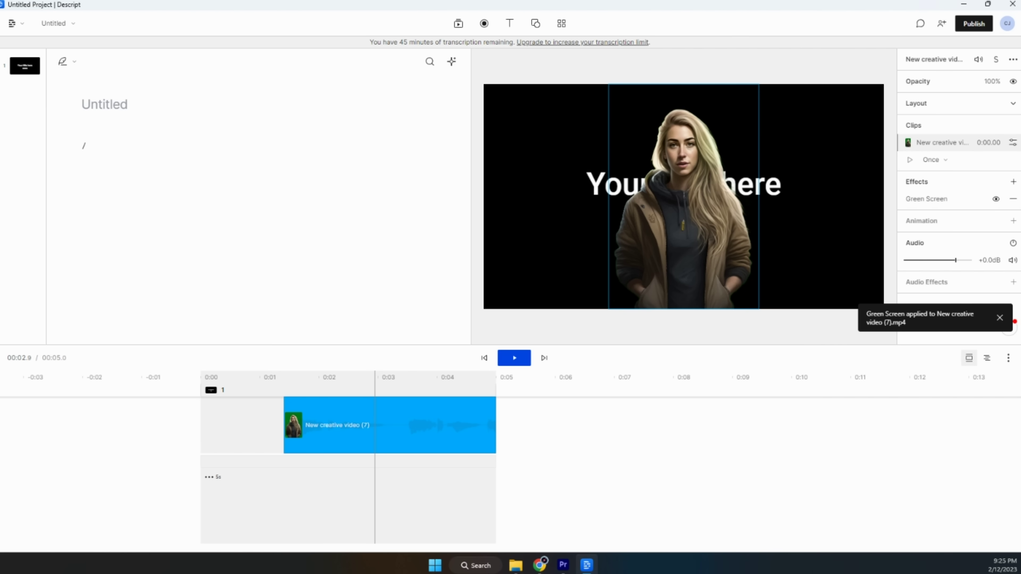
Delete the template's title and subtitle layers and add the industrial cafe interior image to the script track.
{"action": "left_click", "coordinate": [595, 183]}
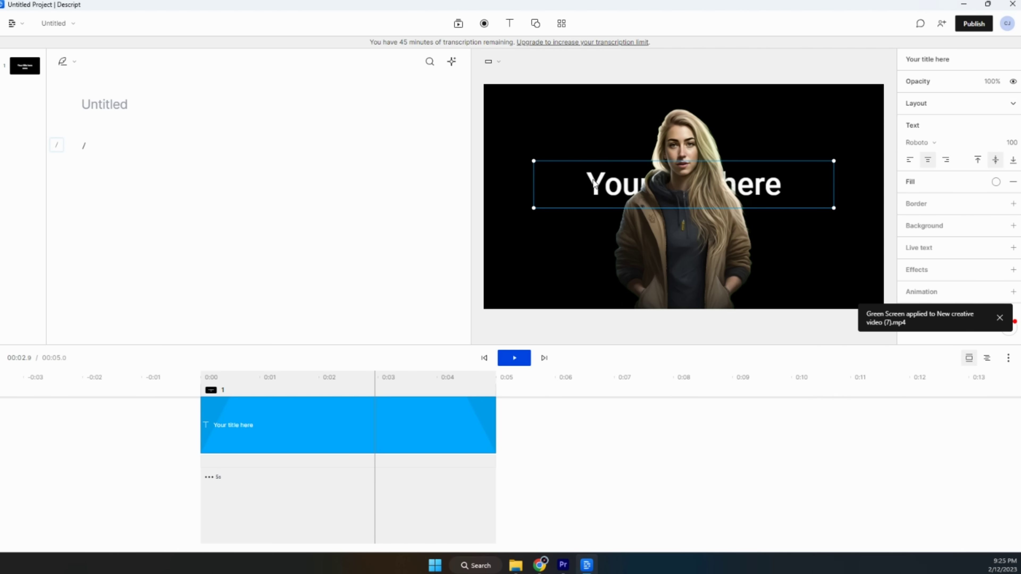
{"action": "key", "text": "Delete"}
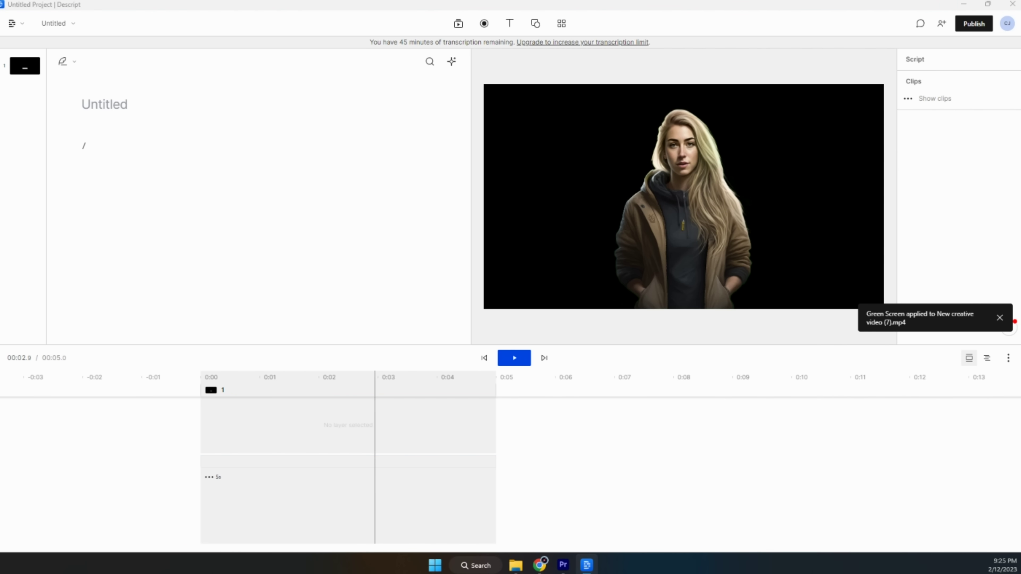
{"action": "left_click_drag", "start_coordinate": [755, 477], "coordinate": [308, 438]}
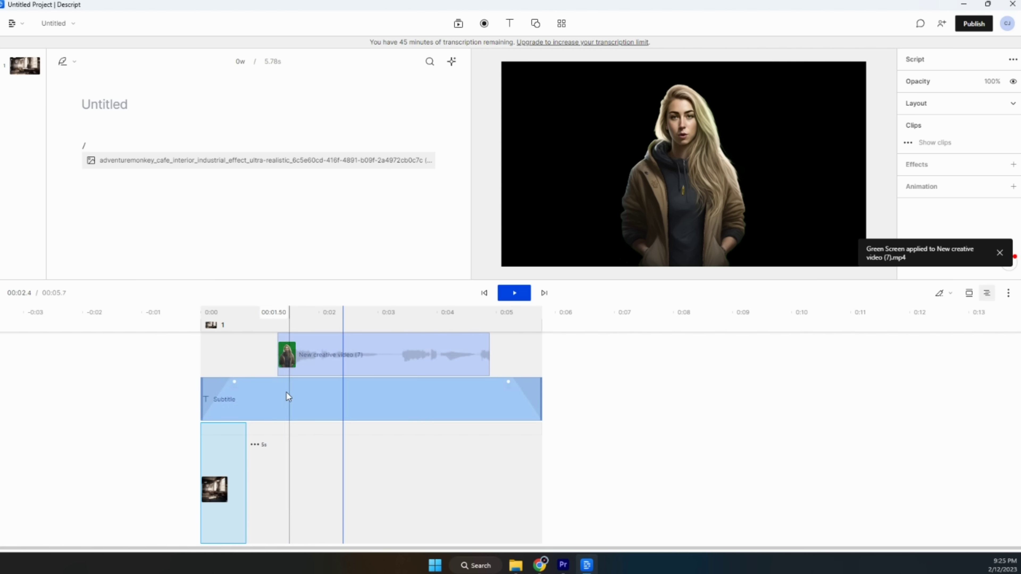
{"action": "left_click", "coordinate": [294, 397]}
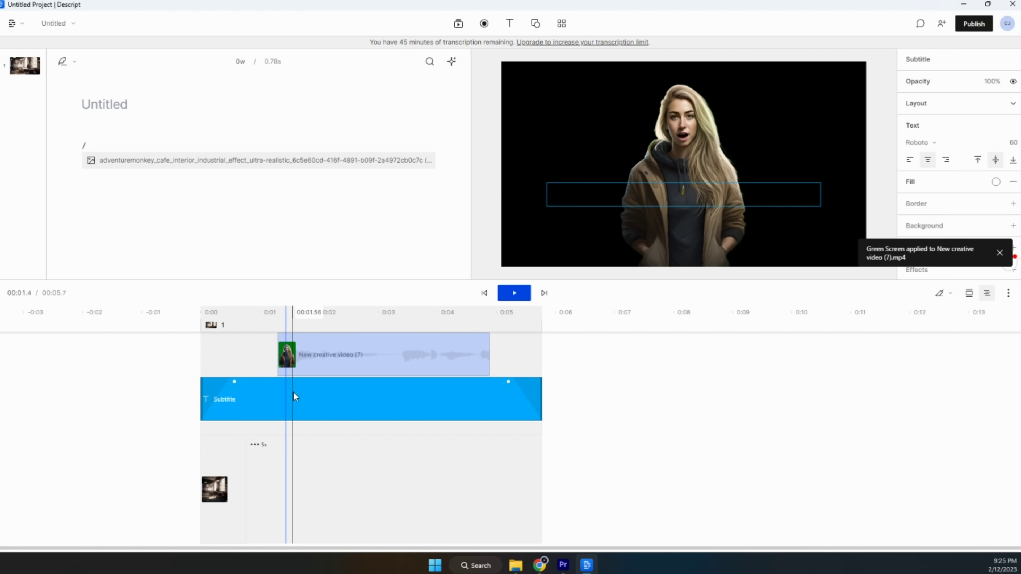
{"action": "key", "text": "Delete"}
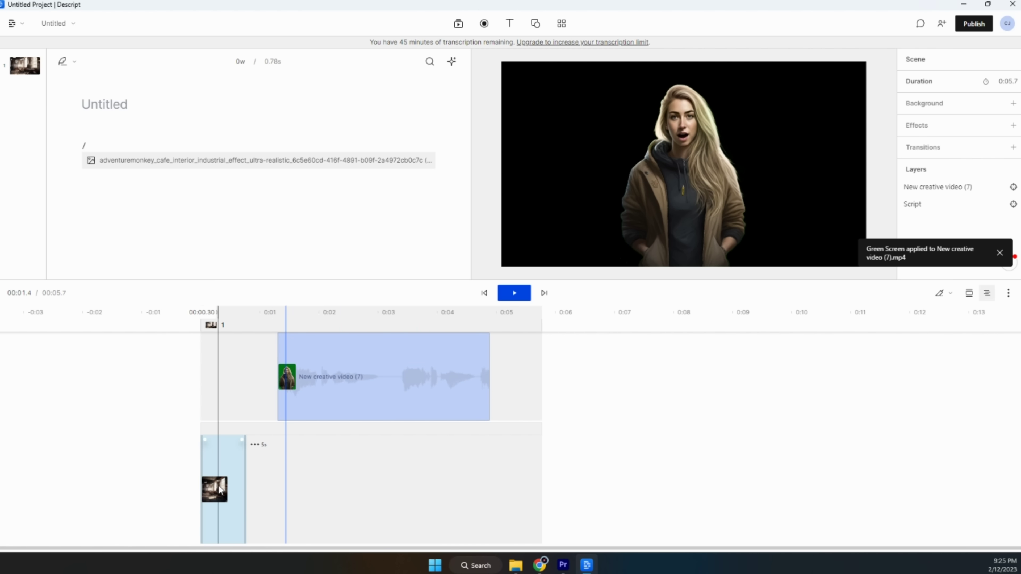
Extend the cafe background to about 5 seconds with the avatar clip starting at 0:00, and play back the composition.
{"action": "left_click_drag", "start_coordinate": [252, 484], "coordinate": [502, 493]}
{"action": "left_click", "coordinate": [633, 371]}
{"action": "left_click_drag", "start_coordinate": [633, 372], "coordinate": [303, 359]}
{"action": "left_click", "coordinate": [217, 313]}
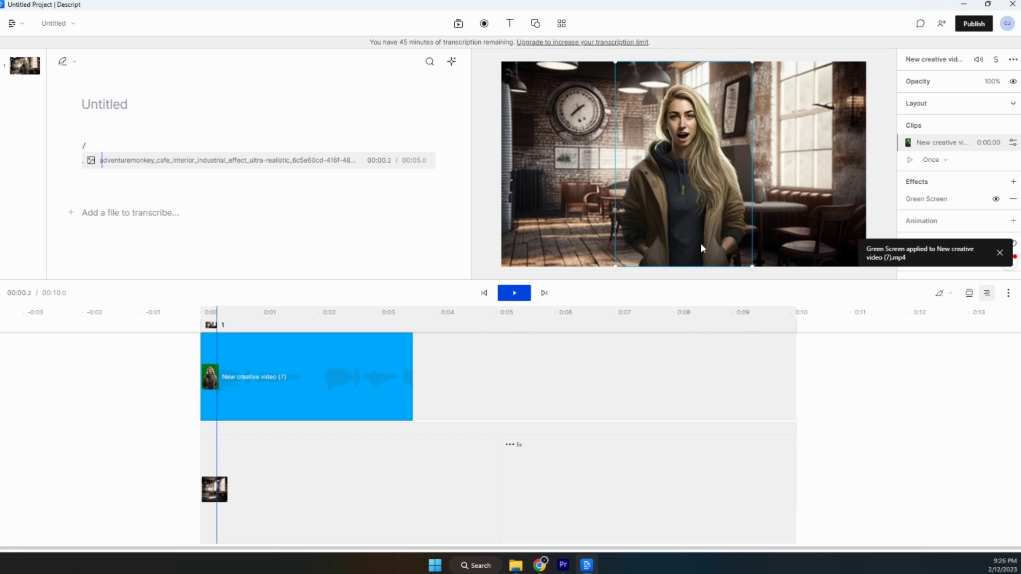
{"action": "left_click", "coordinate": [515, 293]}
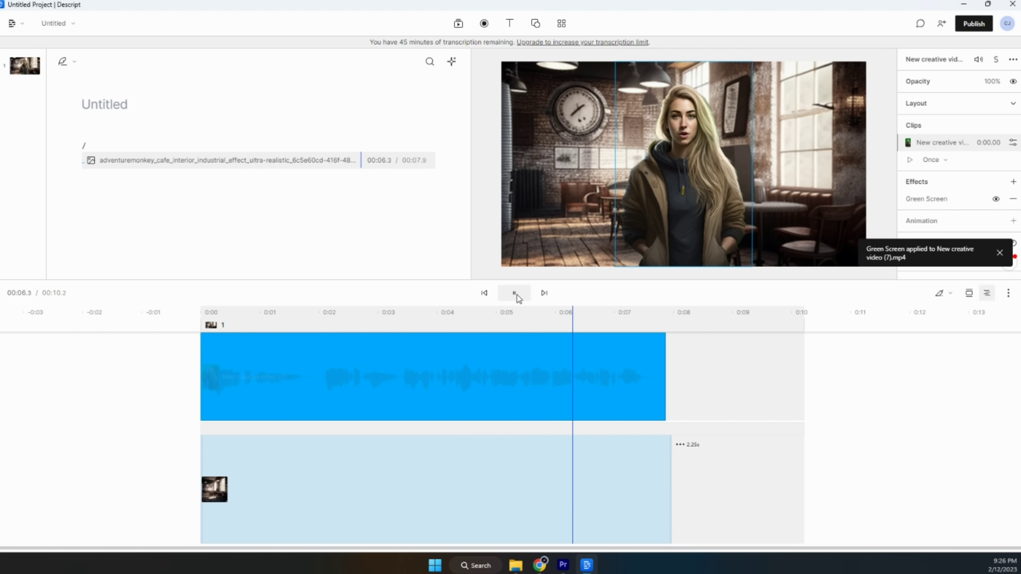
{"action": "left_click", "coordinate": [516, 293]}
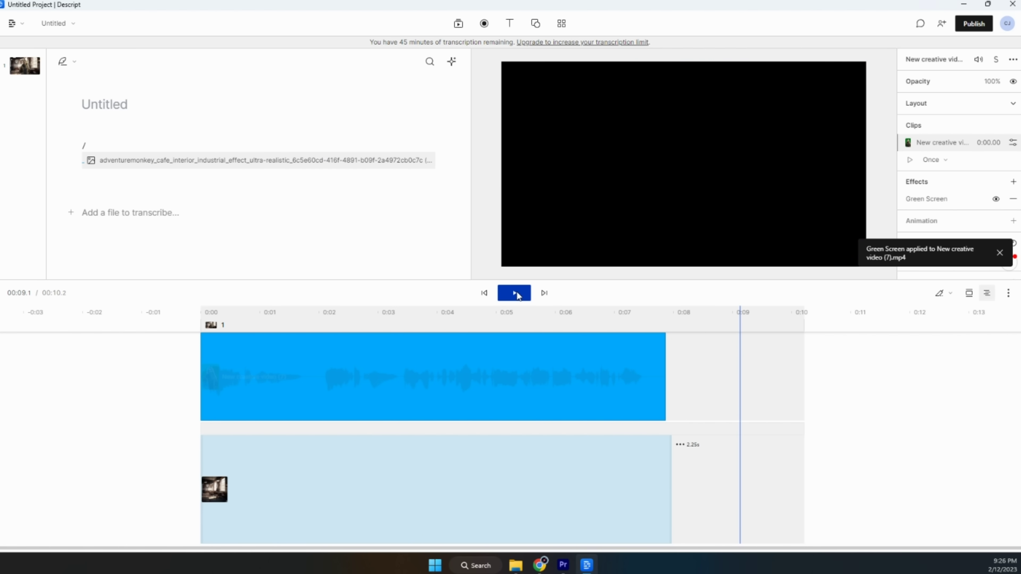